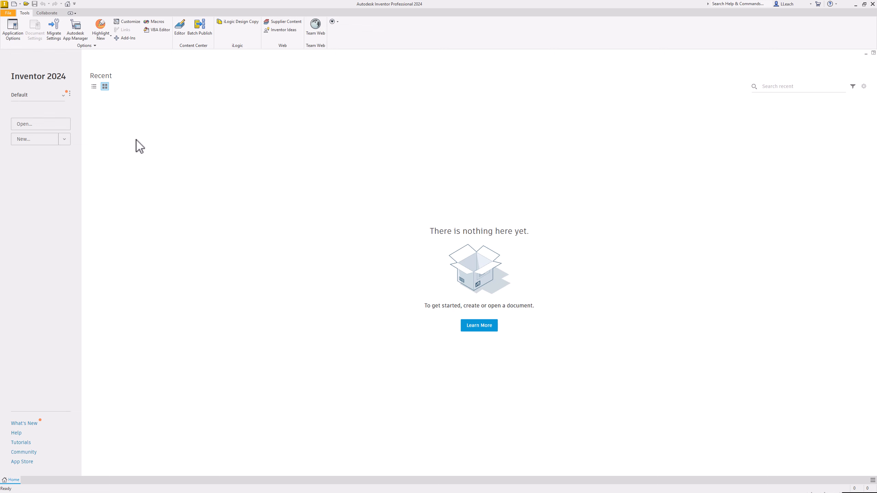
Create a new assembly from the metric Standard (mm).iam template.
{"action": "left_click", "coordinate": [25, 139]}
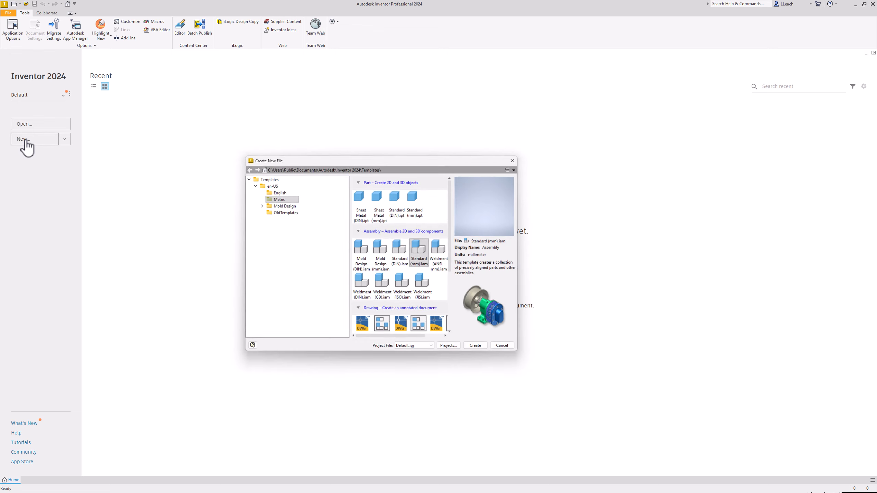
{"action": "left_click", "coordinate": [275, 199]}
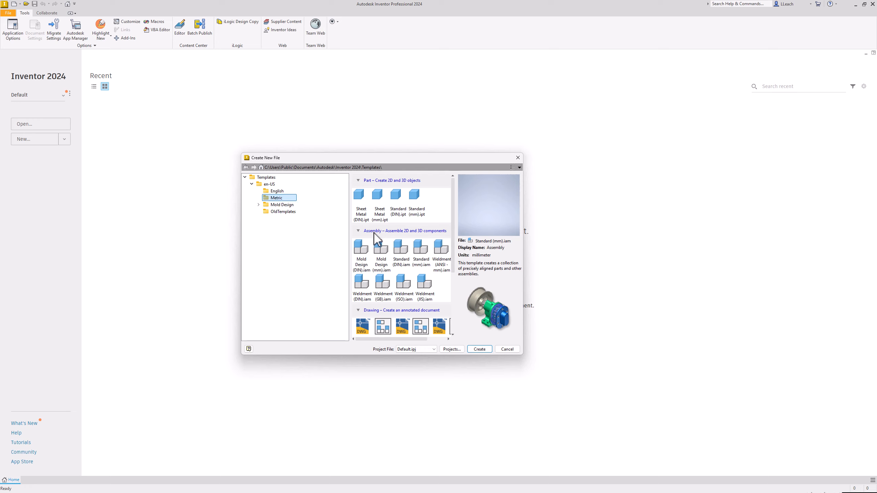
{"action": "left_click", "coordinate": [424, 268]}
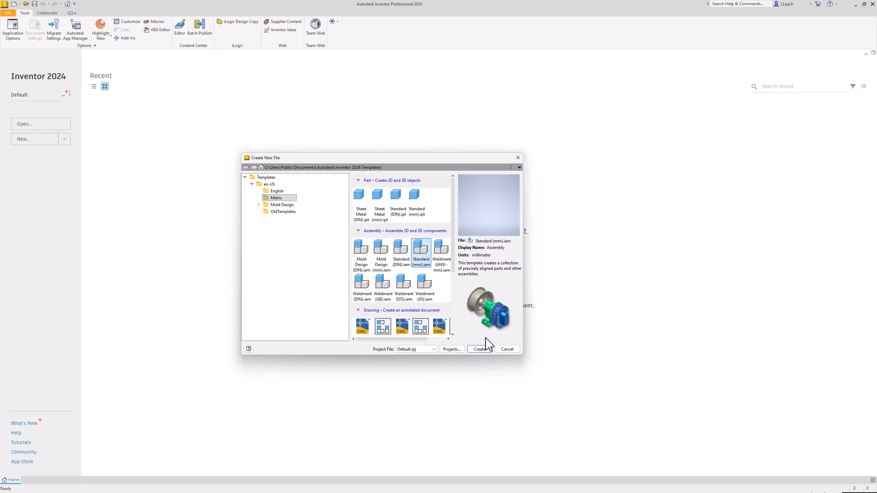
{"action": "left_click", "coordinate": [479, 350]}
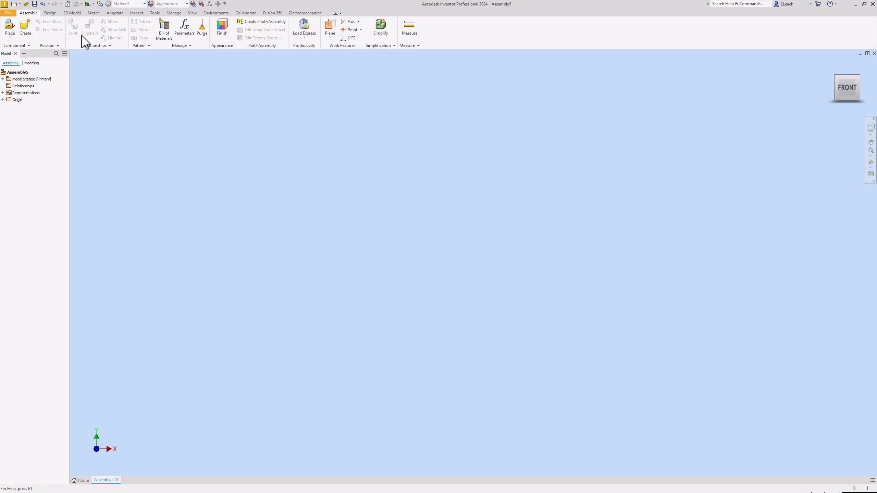
Start the Spur Gear component generator and save the new assembly as HELICAL_GEAR5 in Documents.
{"action": "left_click", "coordinate": [52, 13]}
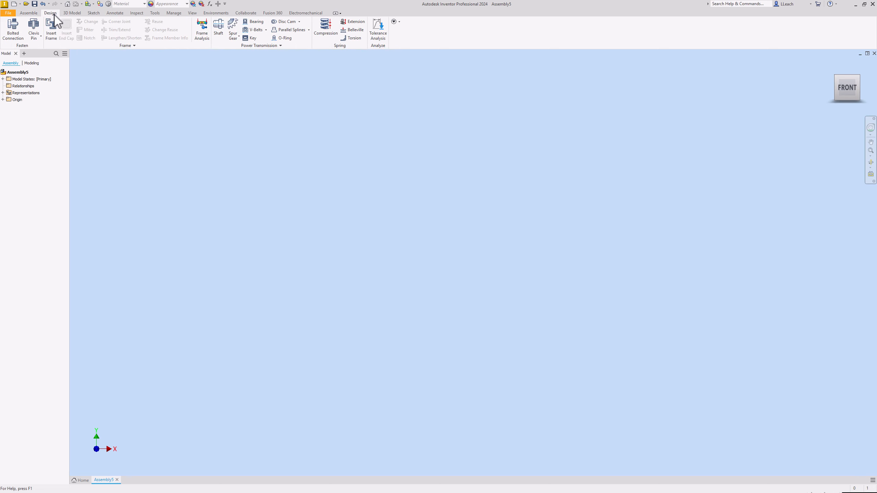
{"action": "left_click", "coordinate": [233, 31]}
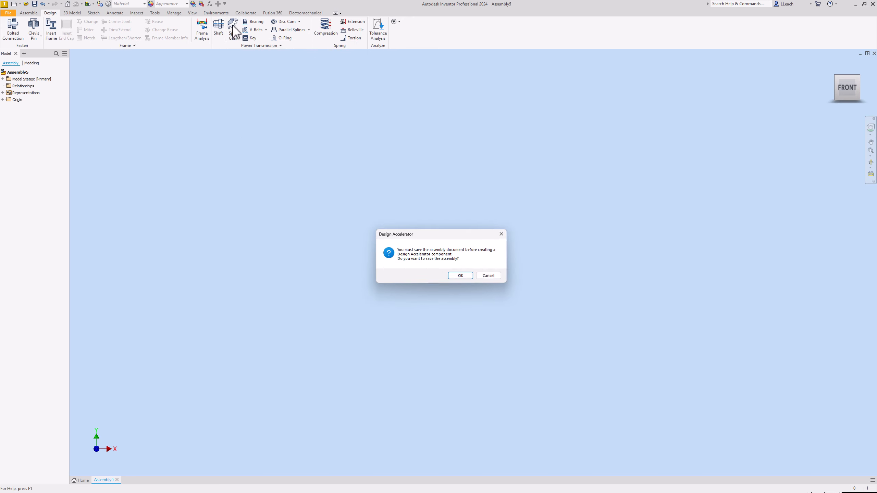
{"action": "left_click", "coordinate": [461, 276]}
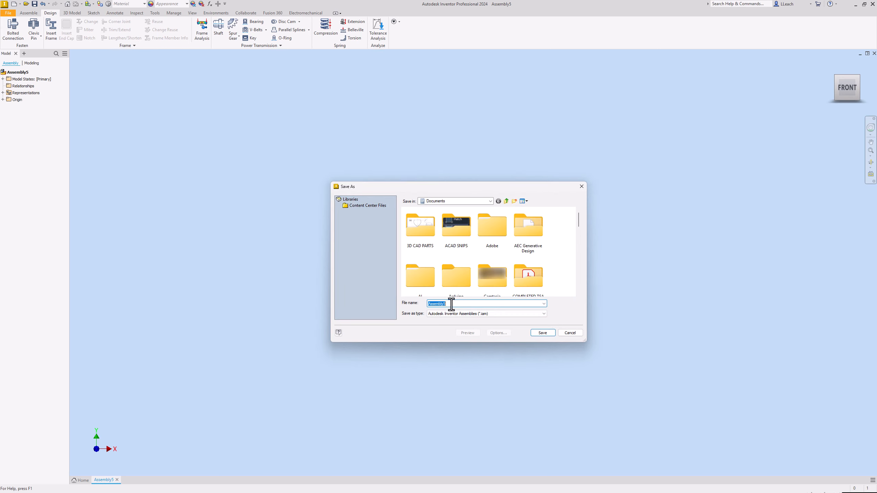
{"action": "type", "text": "HELICAL_GEAR"}
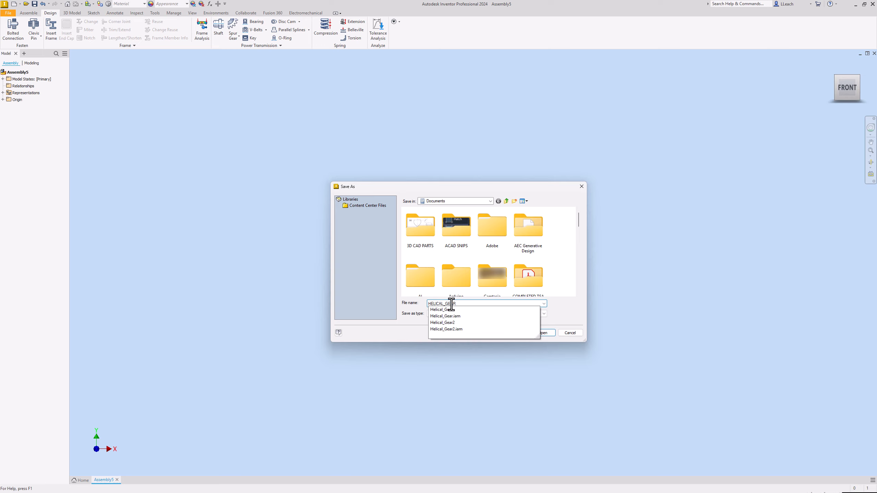
{"action": "type", "text": "%"}
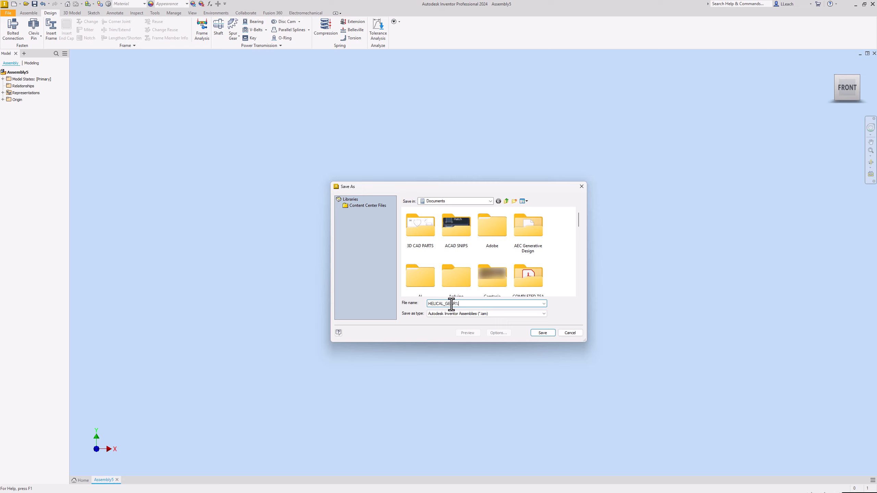
{"action": "key", "text": "BackSpace"}
{"action": "type", "text": "5"}
{"action": "left_click", "coordinate": [542, 333]}
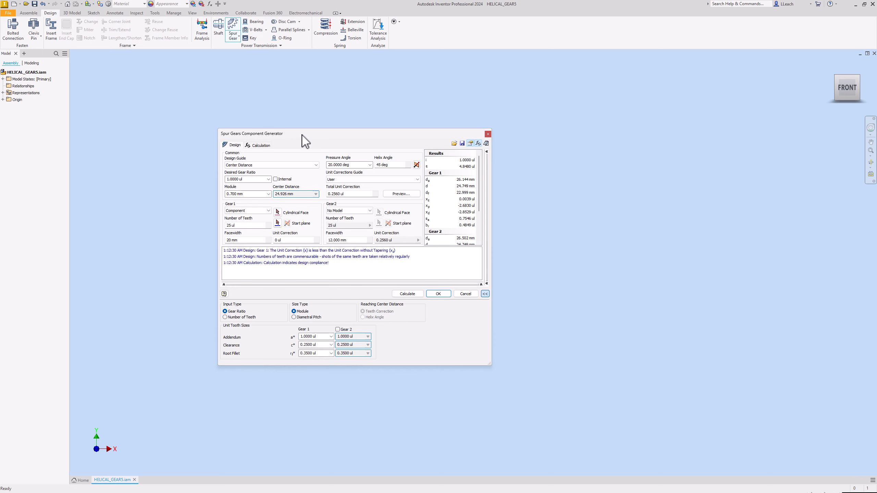
Set the gear generator's design guide to Center Distance and Gear 1 to Component.
{"action": "left_click_drag", "start_coordinate": [302, 135], "coordinate": [262, 146]}
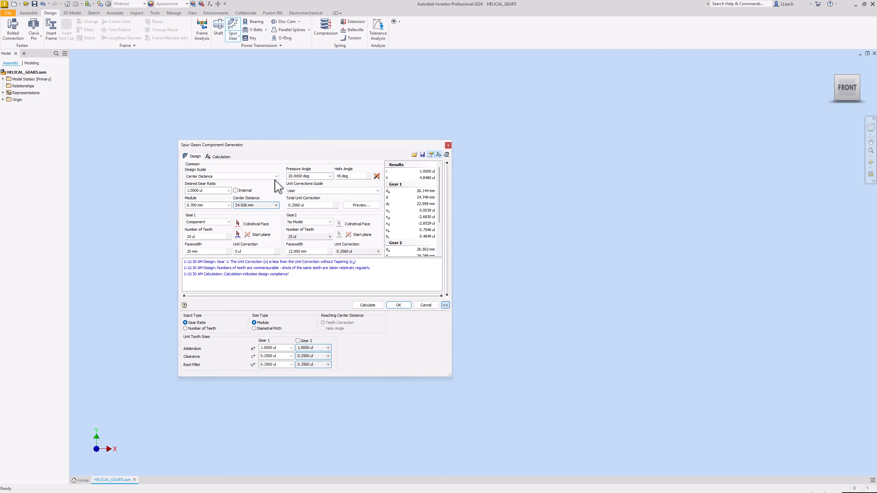
{"action": "left_click", "coordinate": [445, 305]}
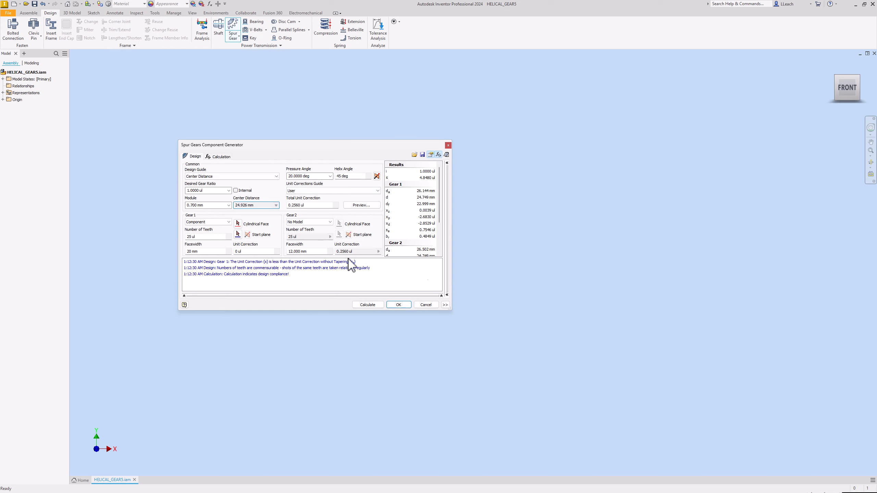
{"action": "left_click_drag", "start_coordinate": [309, 147], "coordinate": [312, 145]}
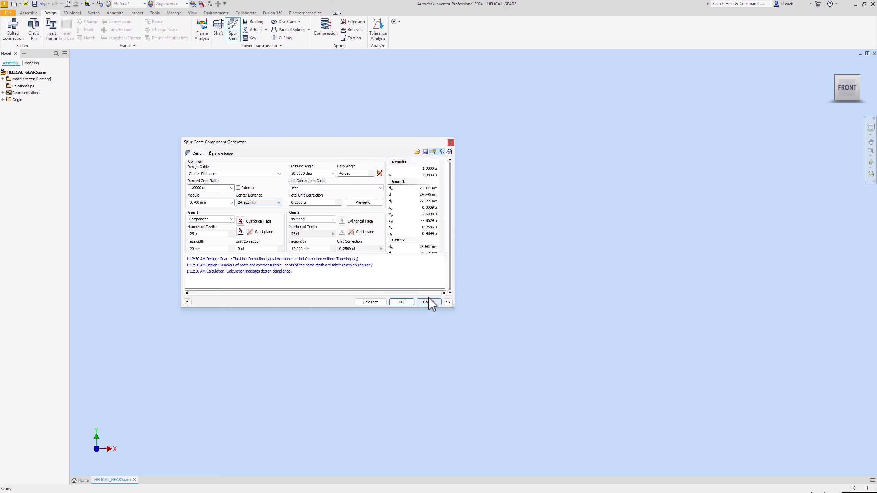
{"action": "left_click", "coordinate": [448, 302]}
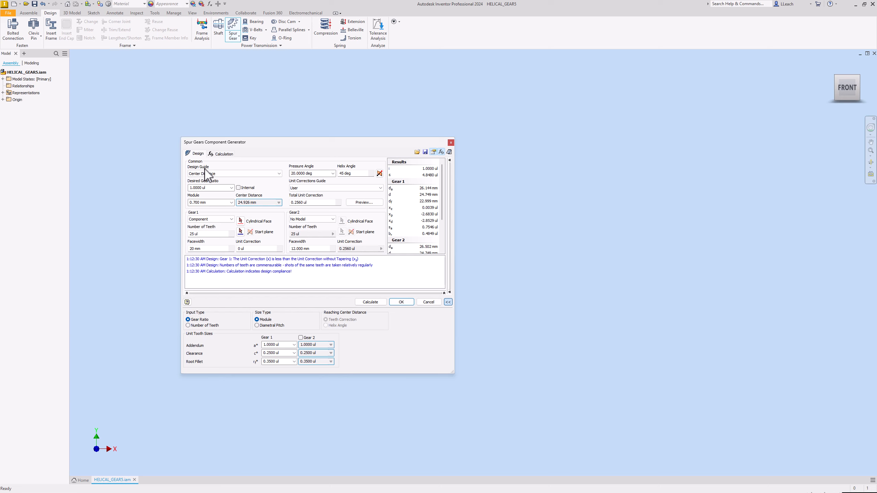
{"action": "left_click", "coordinate": [278, 173]}
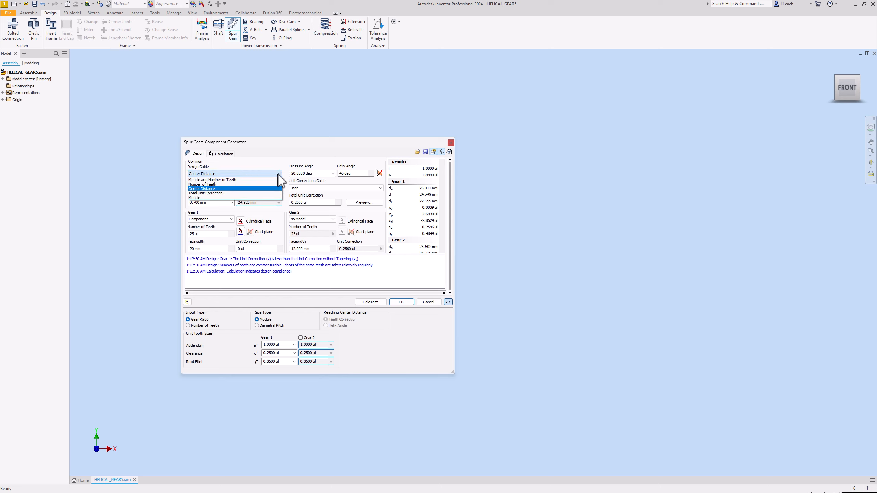
{"action": "left_click", "coordinate": [215, 189]}
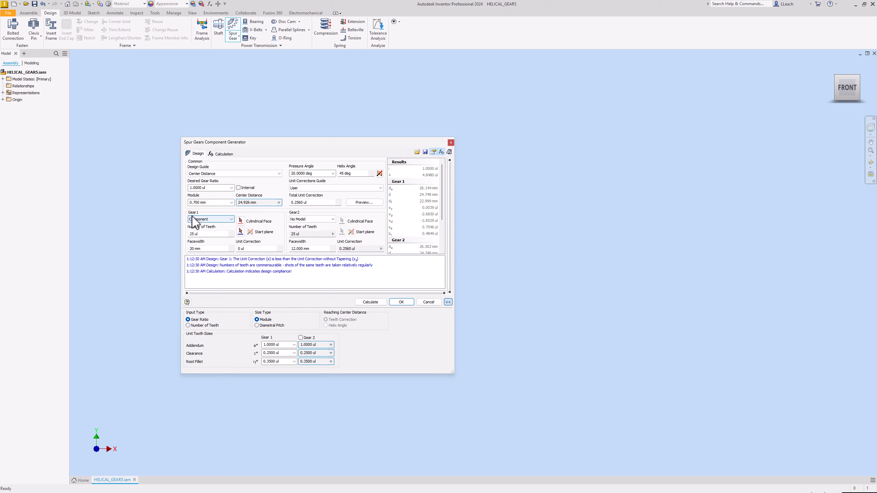
{"action": "left_click", "coordinate": [231, 219]}
{"action": "left_click", "coordinate": [209, 225]}
Choose a 20 deg pressure angle and the User unit corrections guide, keeping the total unit correction at 0.2560 ul.
{"action": "left_click", "coordinate": [334, 175]}
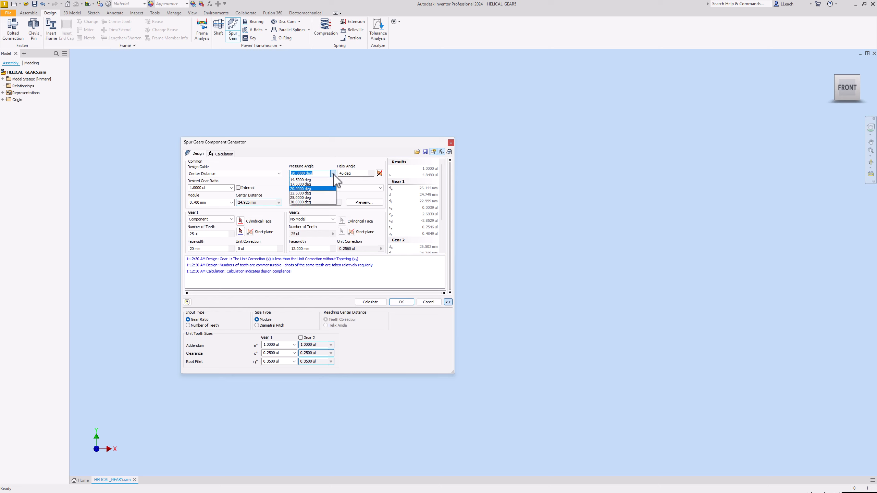
{"action": "left_click", "coordinate": [313, 195]}
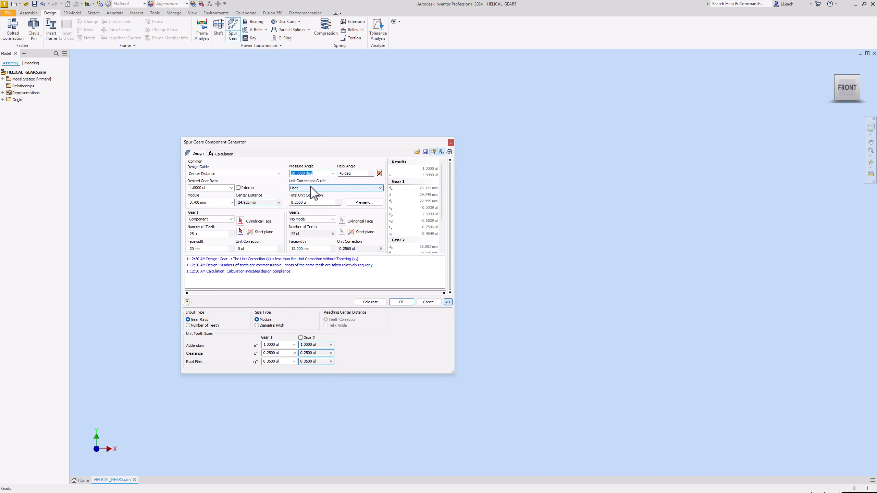
{"action": "left_click", "coordinate": [380, 189]}
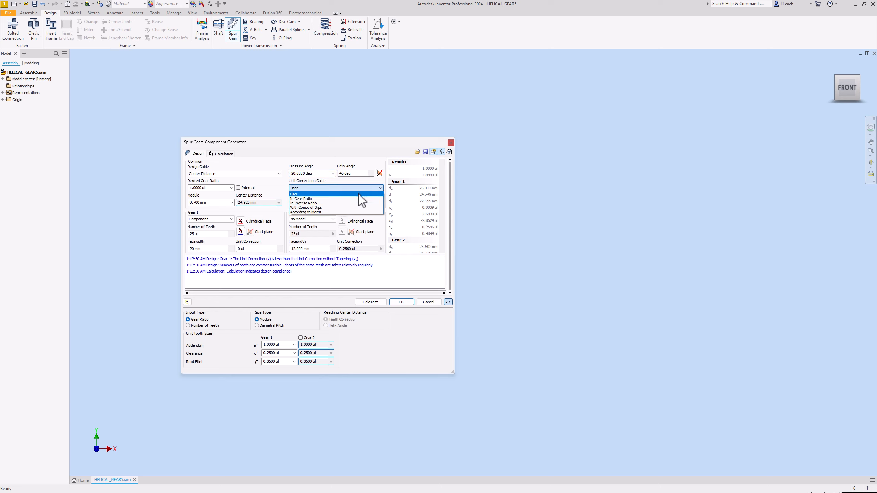
{"action": "left_click", "coordinate": [305, 195]}
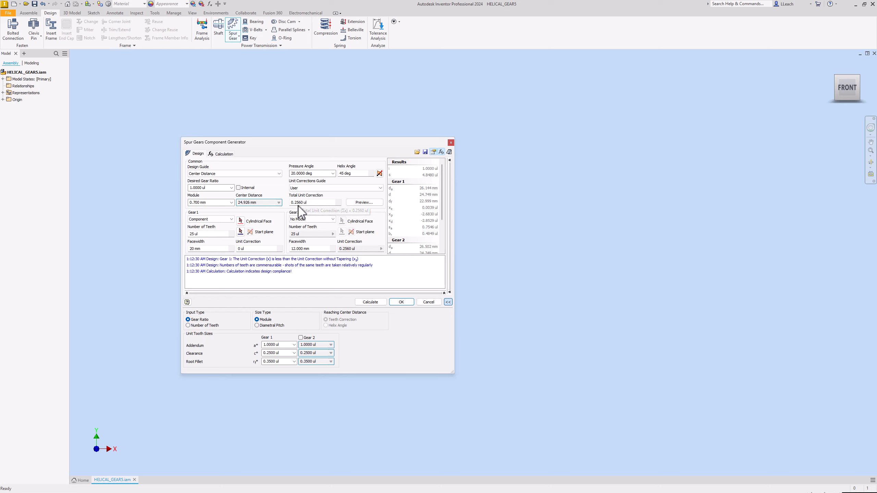
{"action": "left_click", "coordinate": [318, 204]}
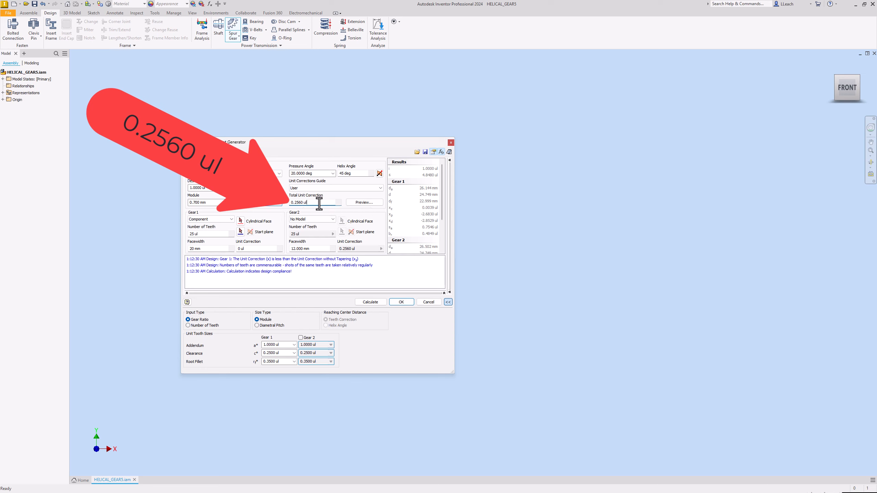
Examine the Gear 1 dimensions in the generator's preview and close it.
{"action": "left_click", "coordinate": [363, 203]}
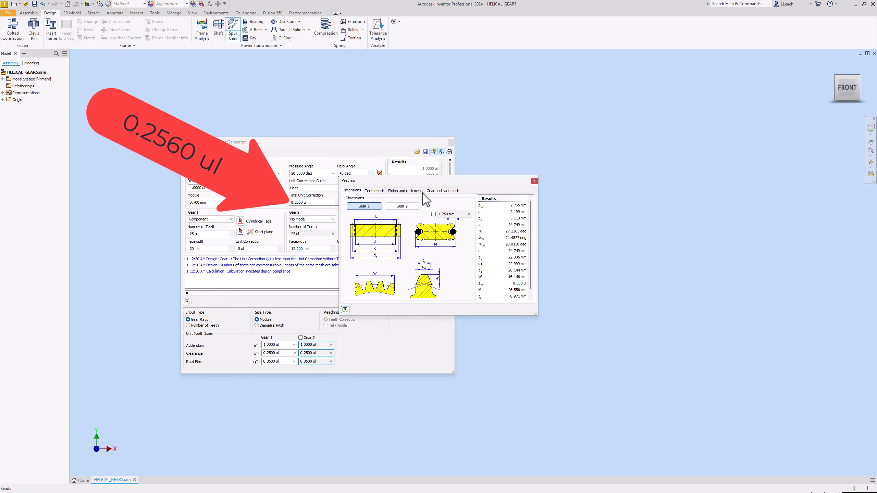
{"action": "left_click_drag", "start_coordinate": [441, 186], "coordinate": [572, 168]}
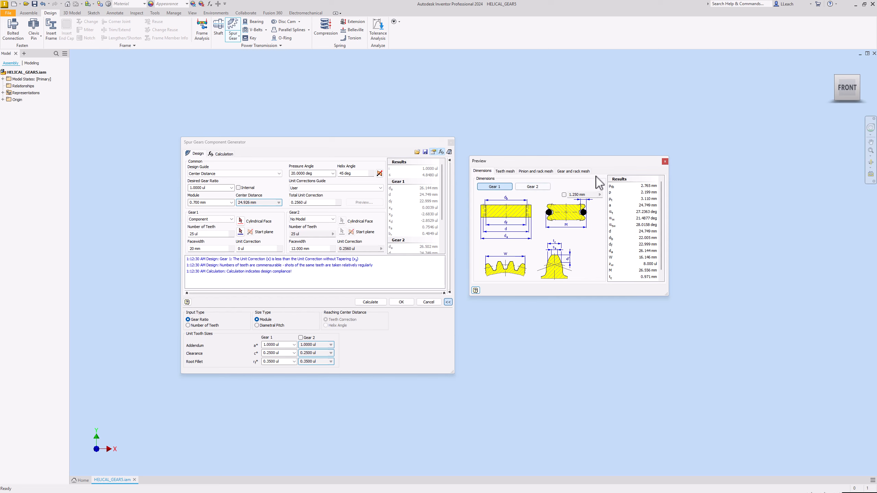
{"action": "left_click", "coordinate": [665, 162]}
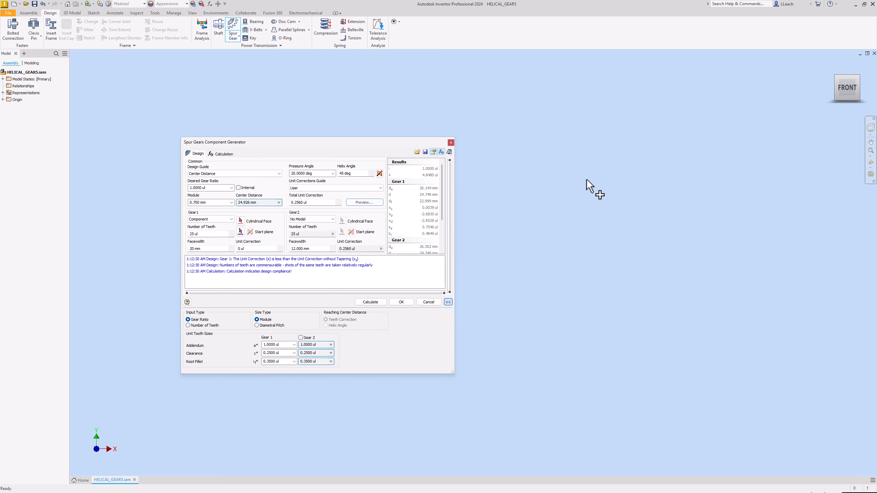
Set Gear 2 to No Model and calculate the gear design.
{"action": "left_click", "coordinate": [303, 219]}
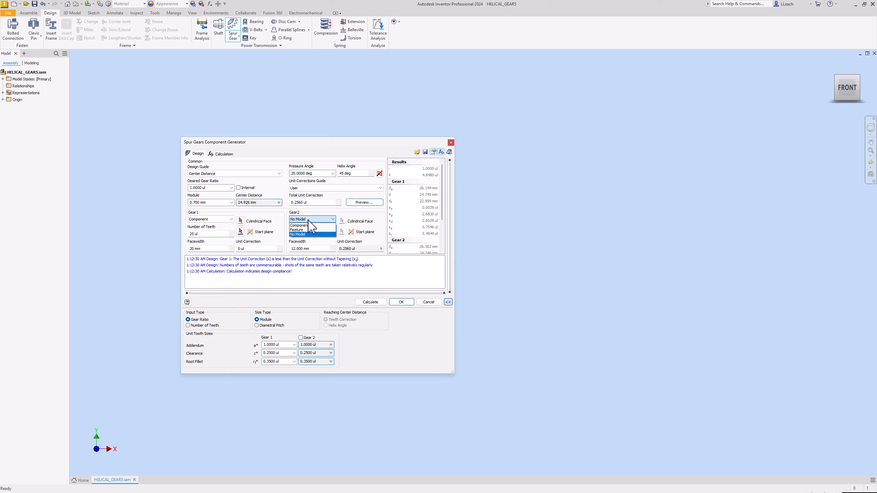
{"action": "left_click", "coordinate": [302, 235]}
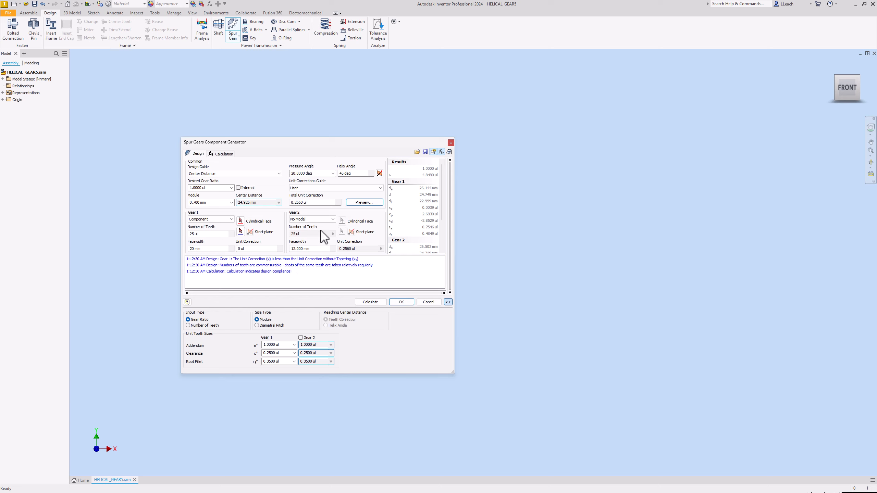
{"action": "left_click", "coordinate": [373, 303]}
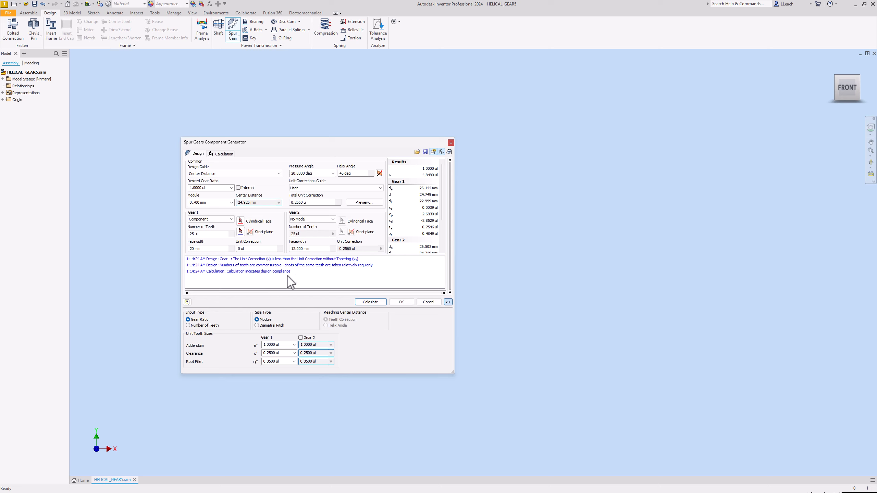
Generate the gear with the default file names and place it in the assembly.
{"action": "left_click", "coordinate": [407, 305]}
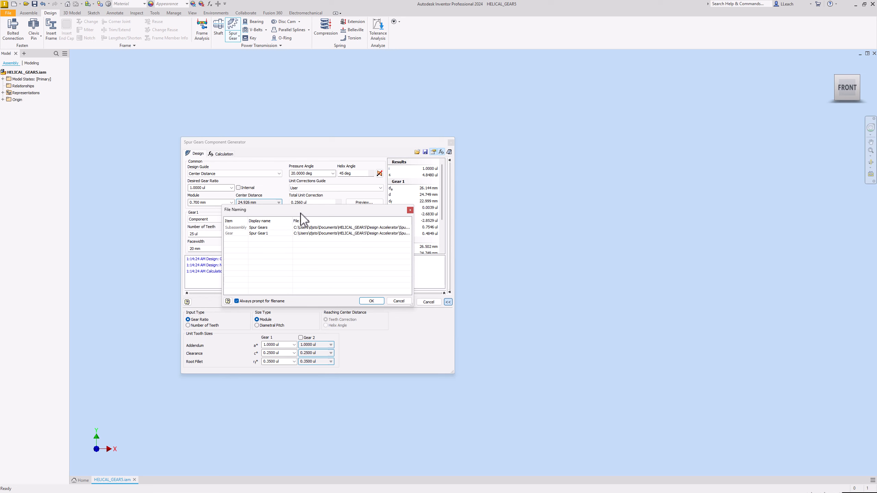
{"action": "left_click_drag", "start_coordinate": [302, 210], "coordinate": [371, 249]}
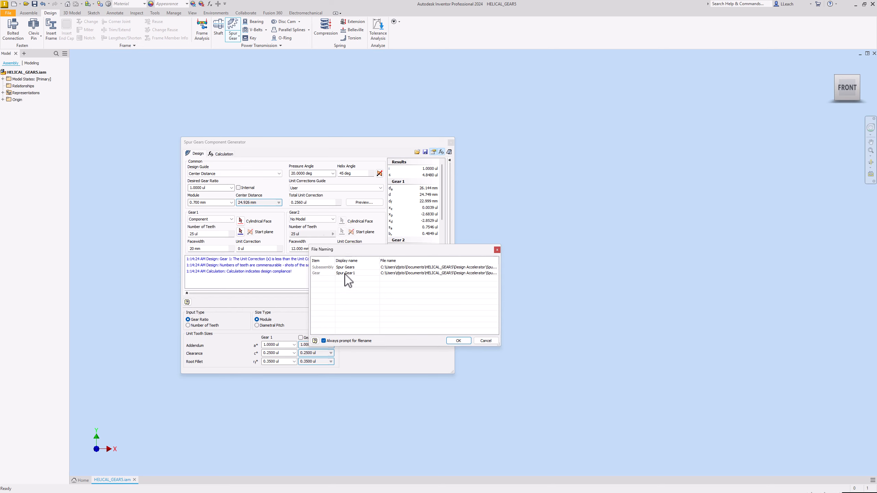
{"action": "left_click", "coordinate": [457, 340]}
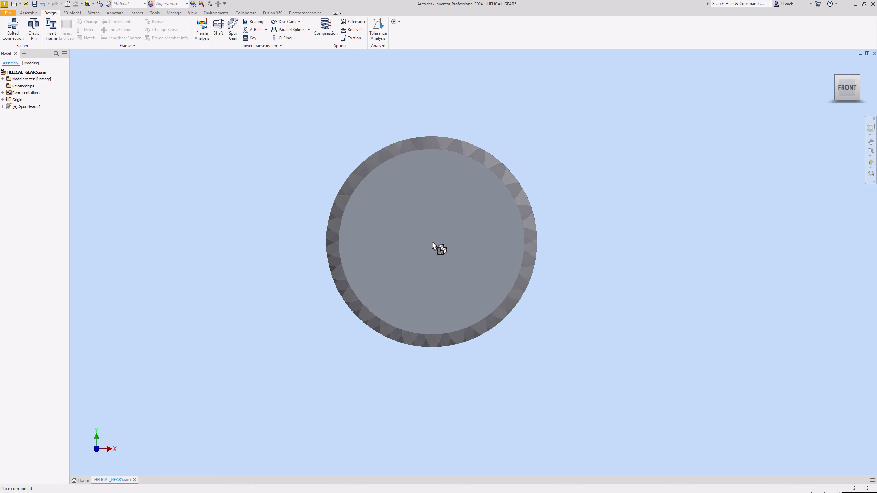
{"action": "right_click", "coordinate": [433, 243]}
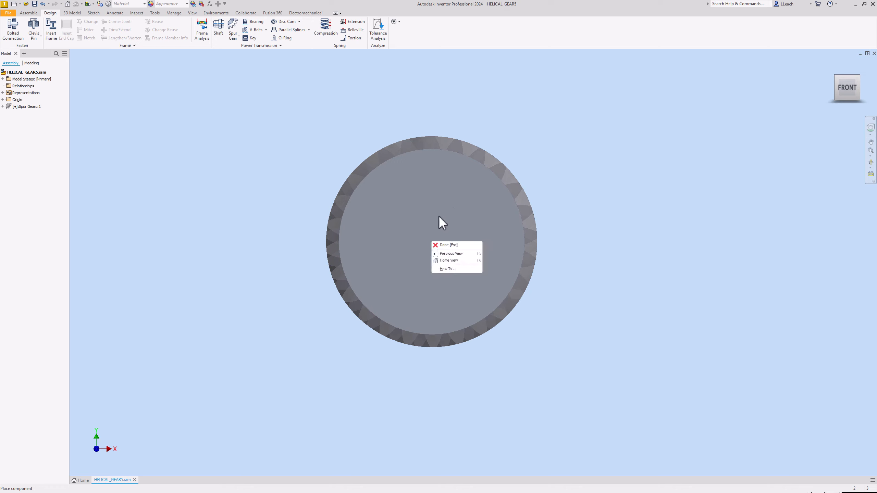
{"action": "left_click", "coordinate": [411, 227]}
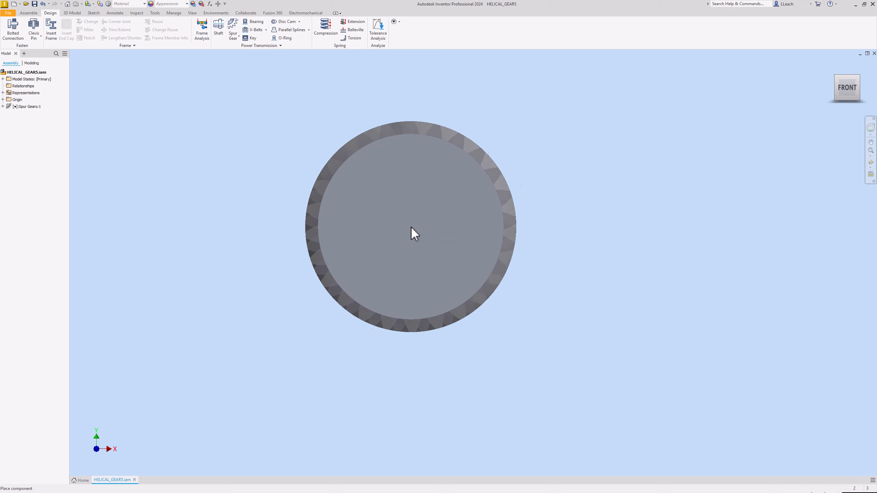
{"action": "left_click", "coordinate": [466, 225]}
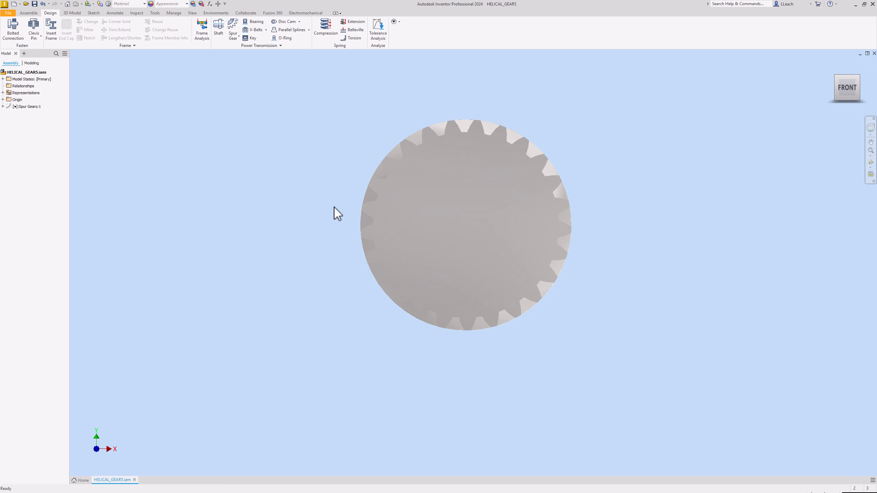
Open the placed Spur Gears subassembly in its own document.
{"action": "right_click", "coordinate": [451, 220]}
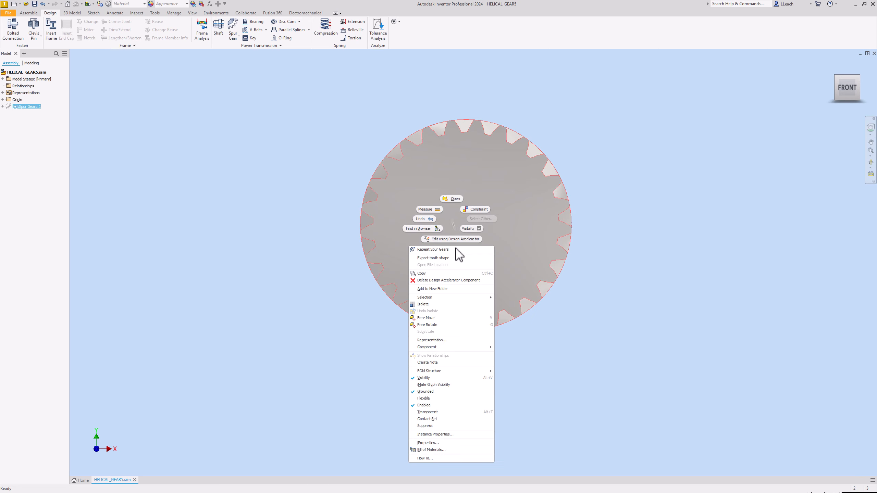
{"action": "left_click", "coordinate": [455, 199]}
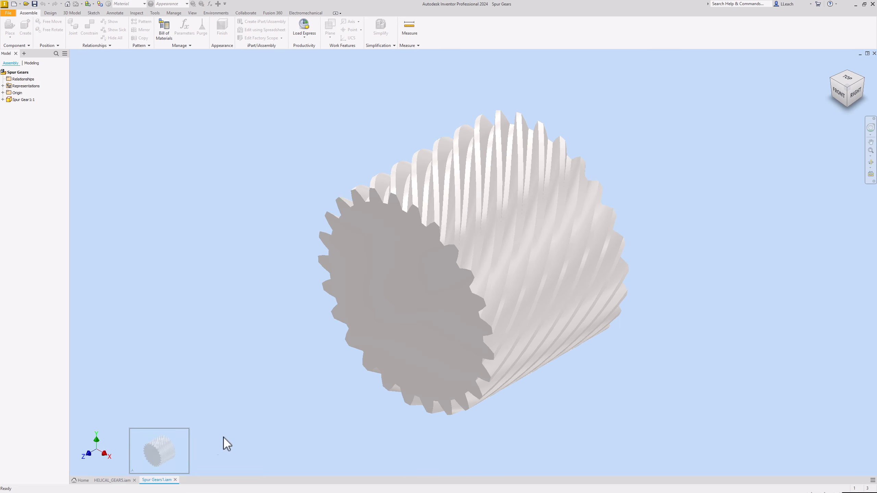
Open the spur gear component from the Spur Gears subassembly as its own part document.
{"action": "left_click", "coordinate": [418, 290]}
{"action": "right_click", "coordinate": [418, 289]}
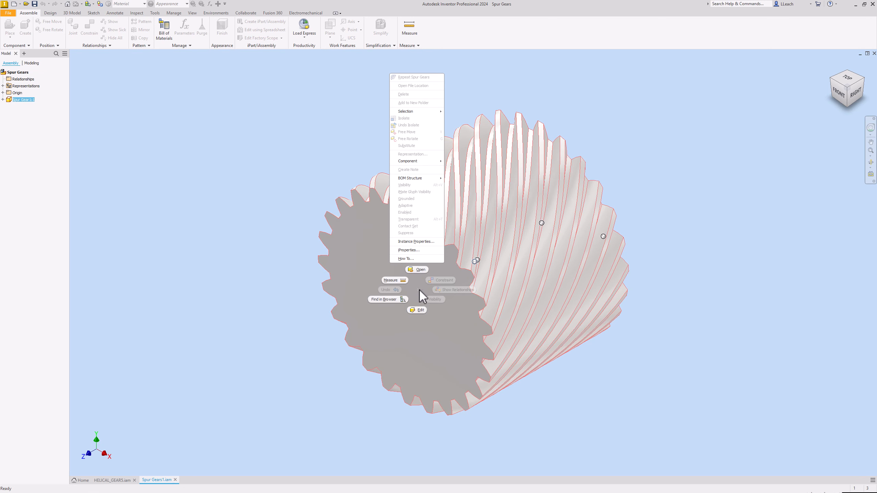
{"action": "left_click", "coordinate": [419, 271]}
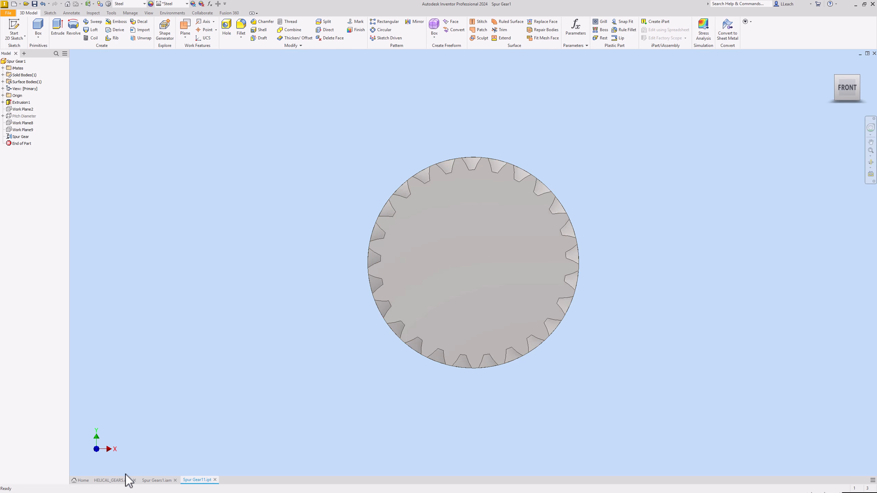
Close the Spur Gears1 and HELICAL_GEARS assemblies, saving their changes and dependent files.
{"action": "left_click", "coordinate": [175, 481]}
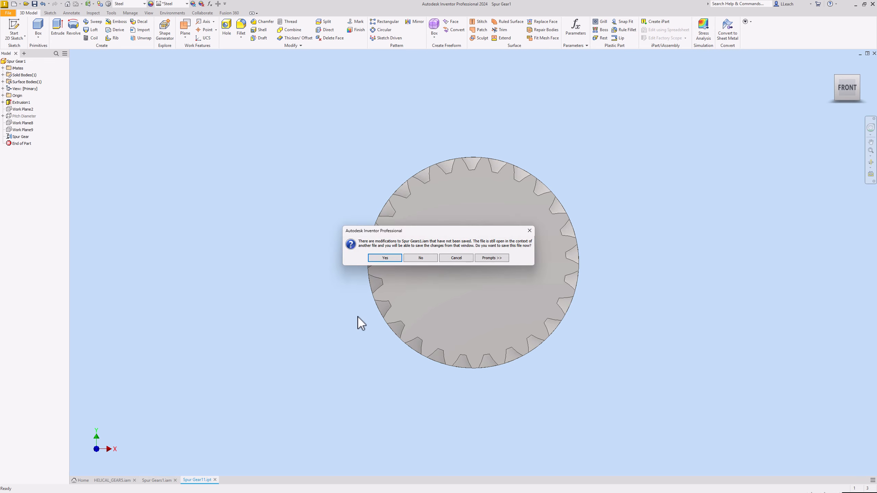
{"action": "left_click", "coordinate": [385, 258]}
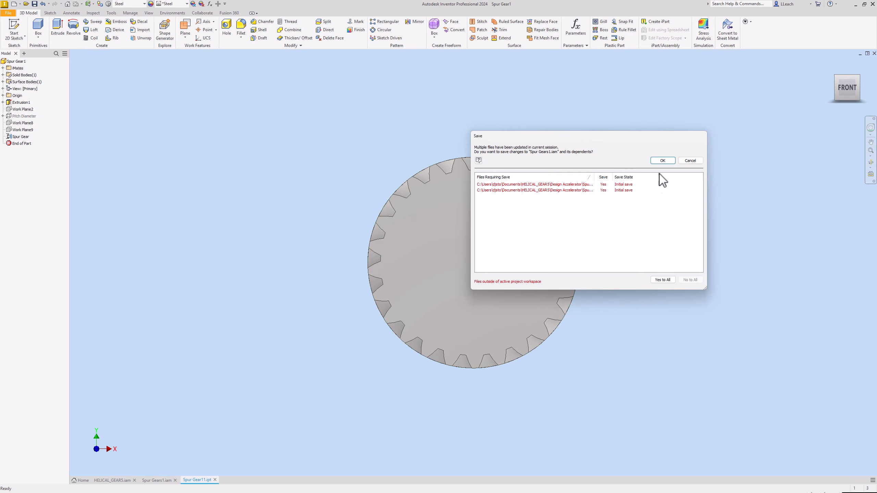
{"action": "left_click", "coordinate": [665, 161]}
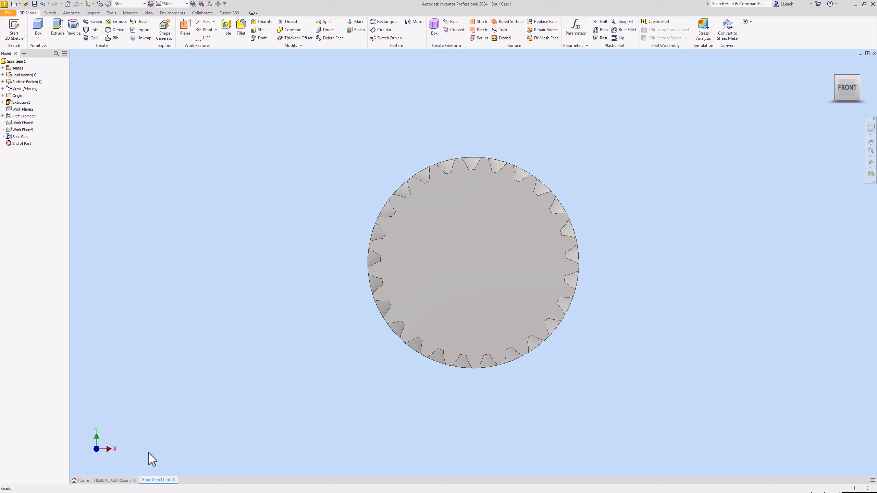
{"action": "left_click", "coordinate": [135, 481]}
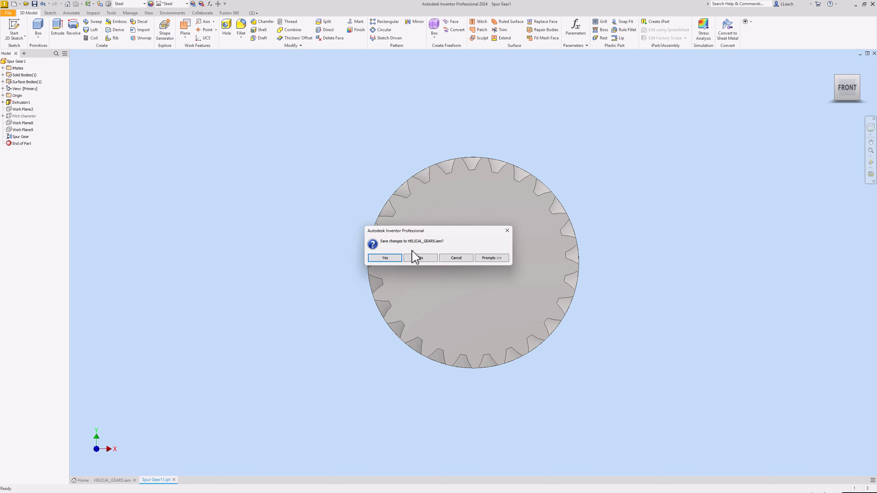
{"action": "left_click", "coordinate": [391, 258]}
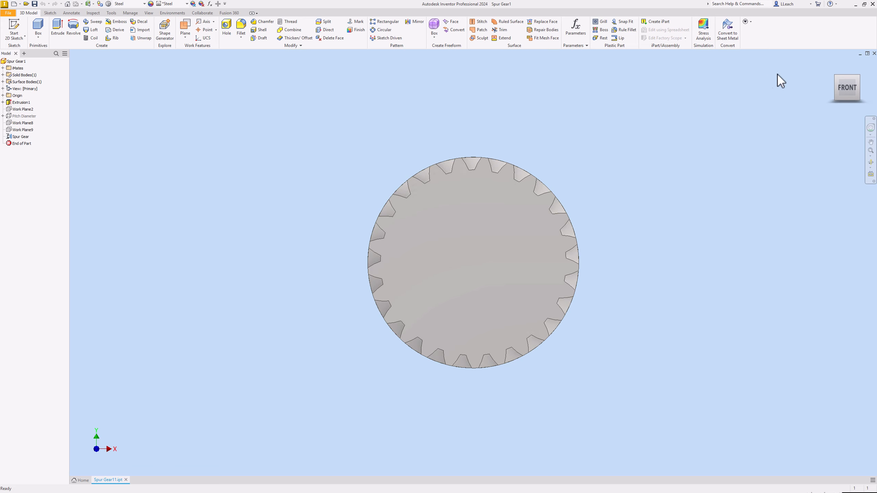
Start a 2D sketch on the front end face of the gear.
{"action": "left_click", "coordinate": [832, 66]}
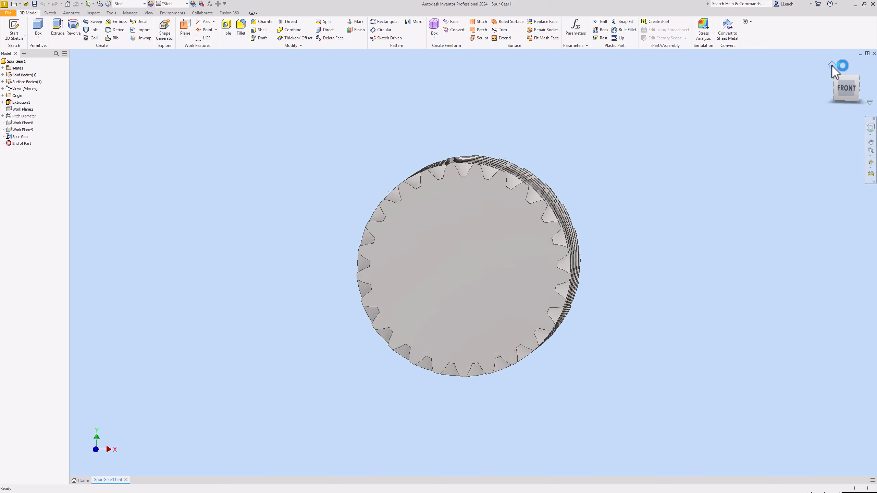
{"action": "scroll", "coordinate": [586, 185], "scroll_direction": "up", "scroll_amount": 3}
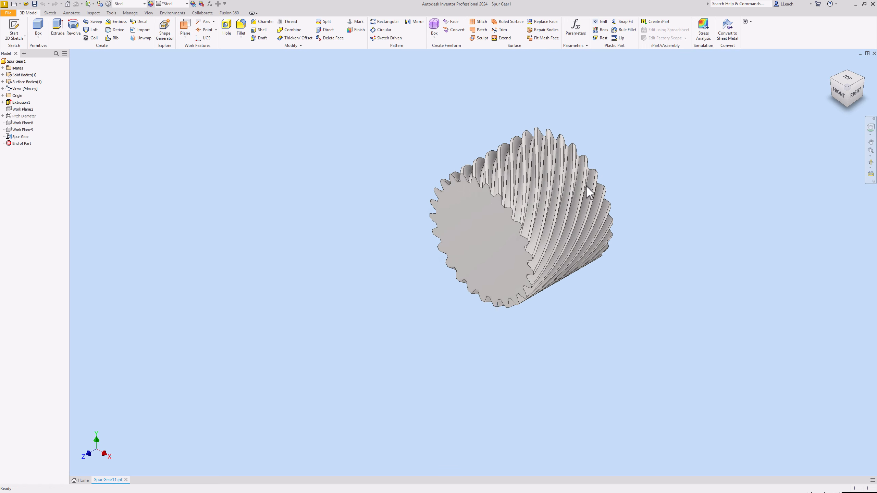
{"action": "middle_click_drag", "start_coordinate": [457, 192], "coordinate": [399, 202]}
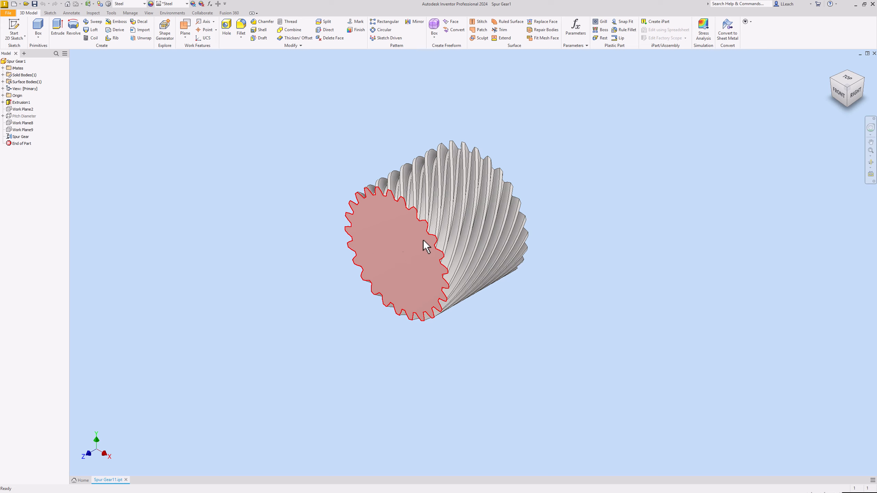
{"action": "left_click", "coordinate": [15, 36]}
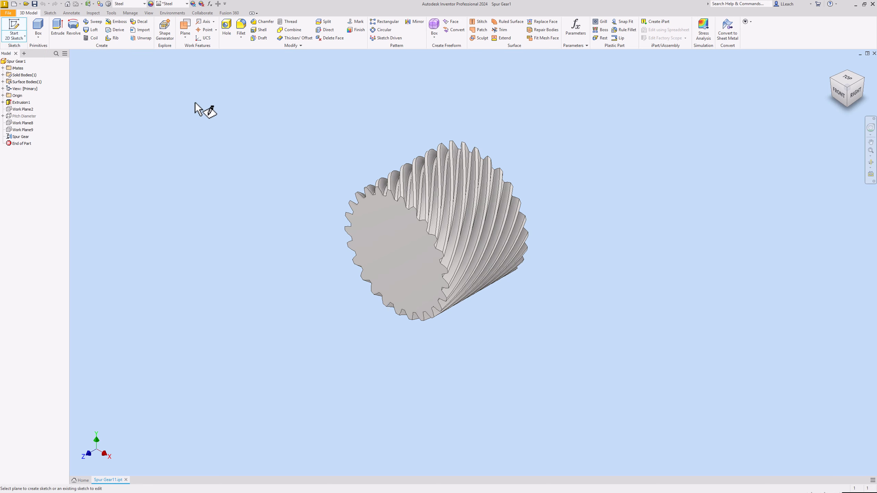
{"action": "left_click", "coordinate": [398, 248]}
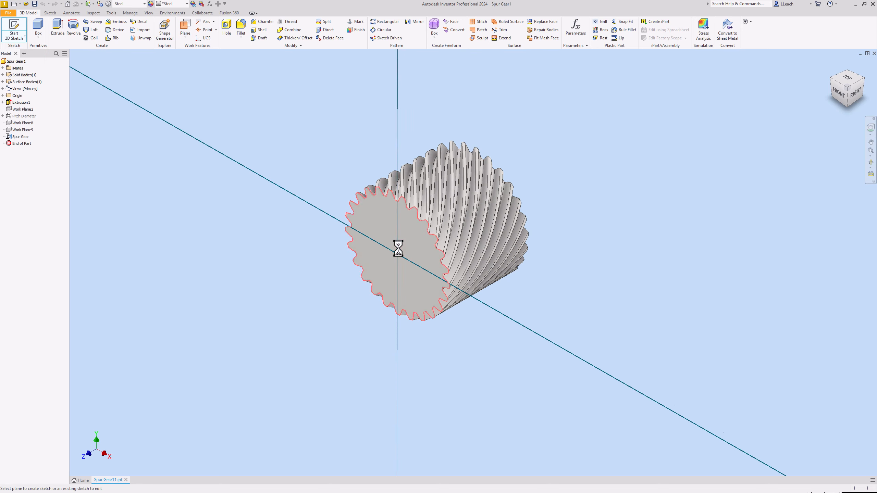
{"action": "middle_click_drag", "start_coordinate": [427, 211], "coordinate": [354, 172]}
{"action": "scroll", "coordinate": [337, 145], "scroll_direction": "down", "scroll_amount": 3}
Draw a 7.4 mm diameter circle centred on the sketch origin and finish the sketch.
{"action": "left_click", "coordinate": [53, 38]}
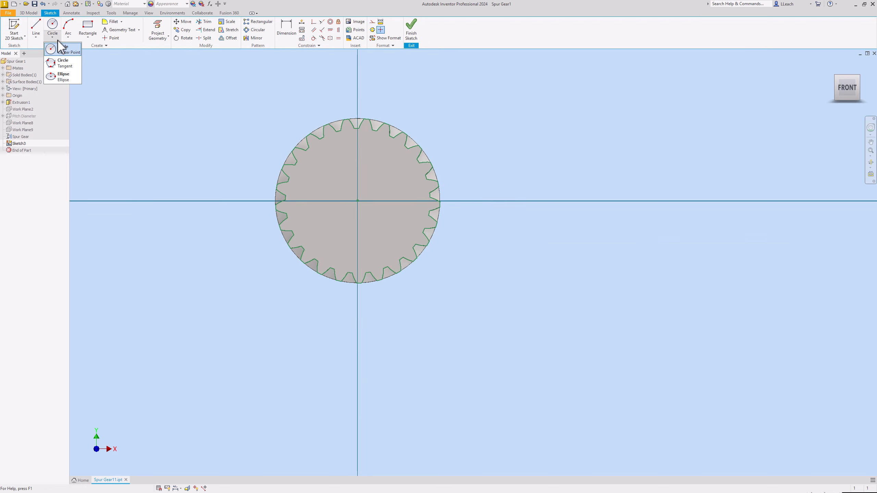
{"action": "left_click", "coordinate": [63, 50]}
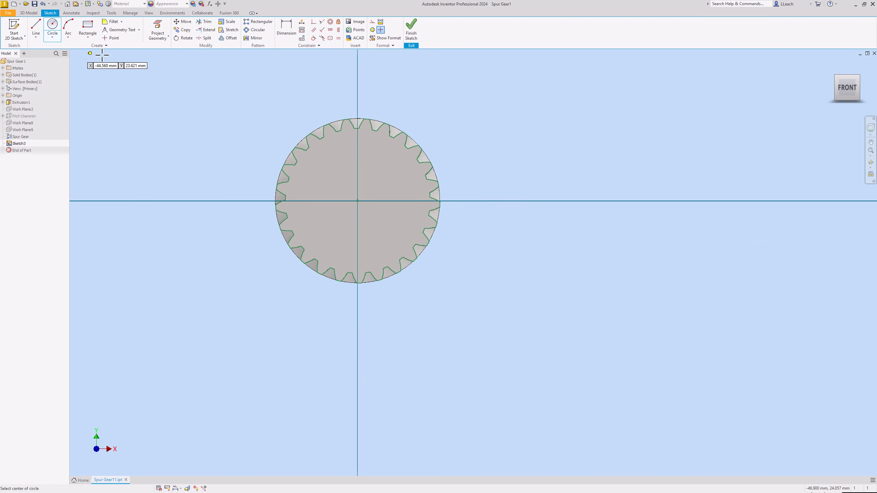
{"action": "left_click", "coordinate": [357, 201]}
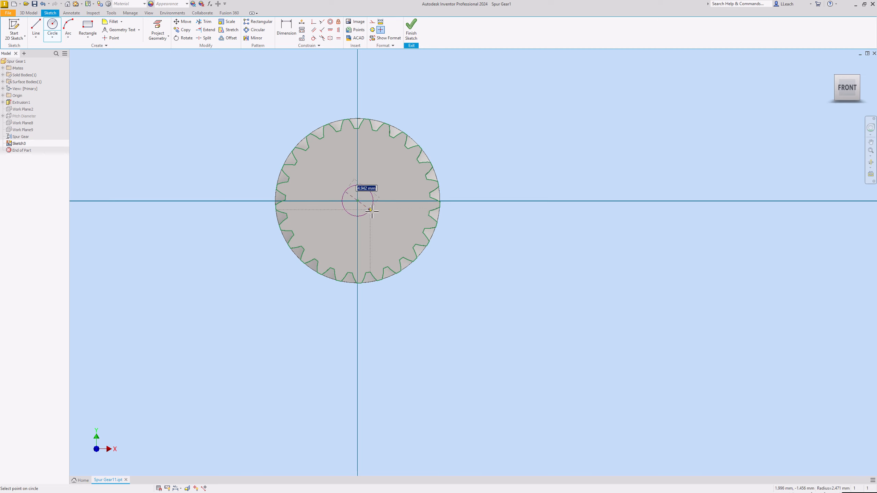
{"action": "type", "text": "7"}
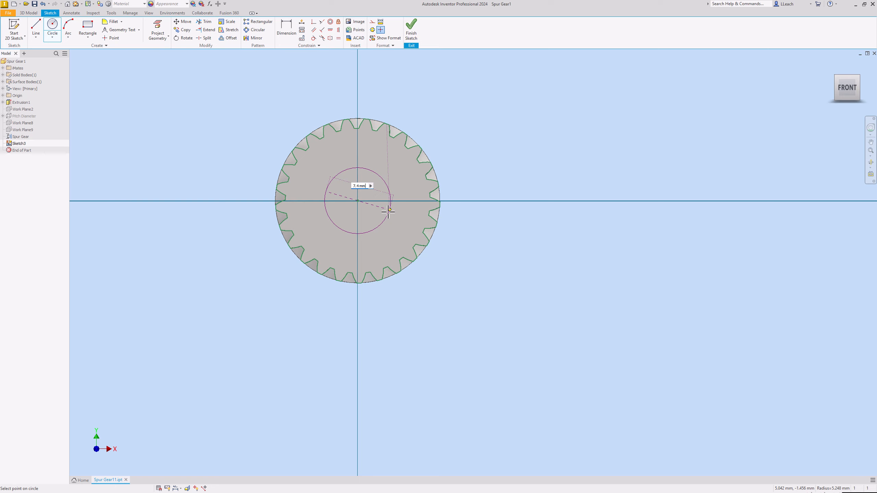
{"action": "type", "text": ".4"}
{"action": "key", "text": "Return"}
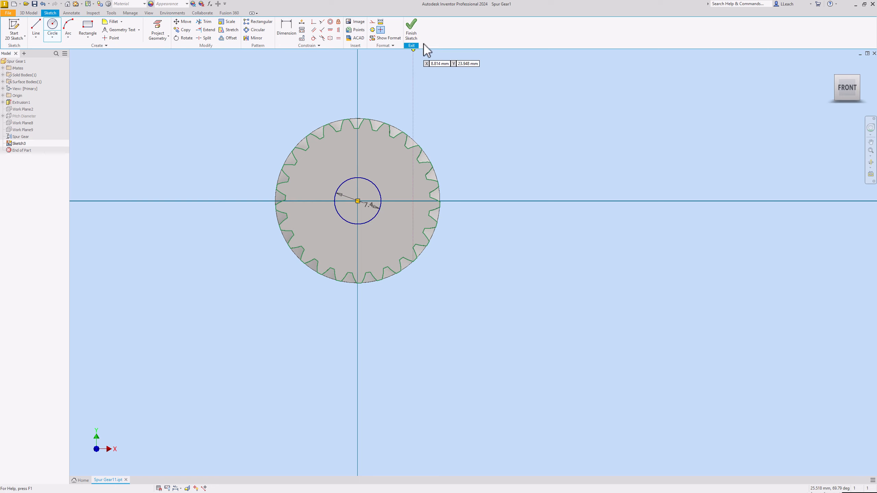
{"action": "left_click", "coordinate": [411, 34]}
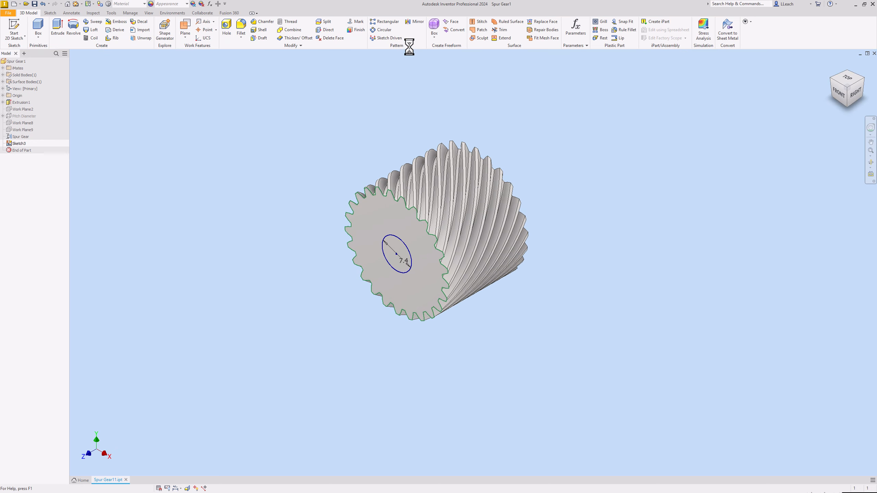
Extrude the 7.4 mm circle as a Through All cut to make the gear's bore.
{"action": "left_click", "coordinate": [59, 30]}
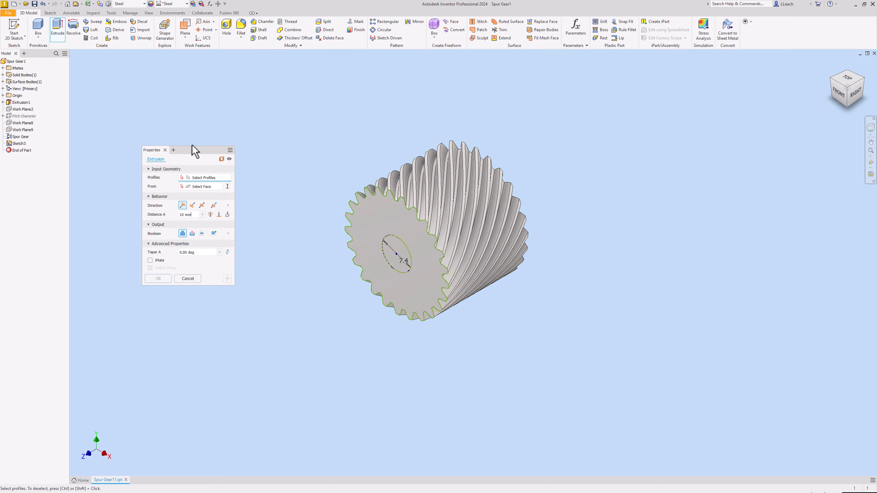
{"action": "left_click", "coordinate": [393, 259]}
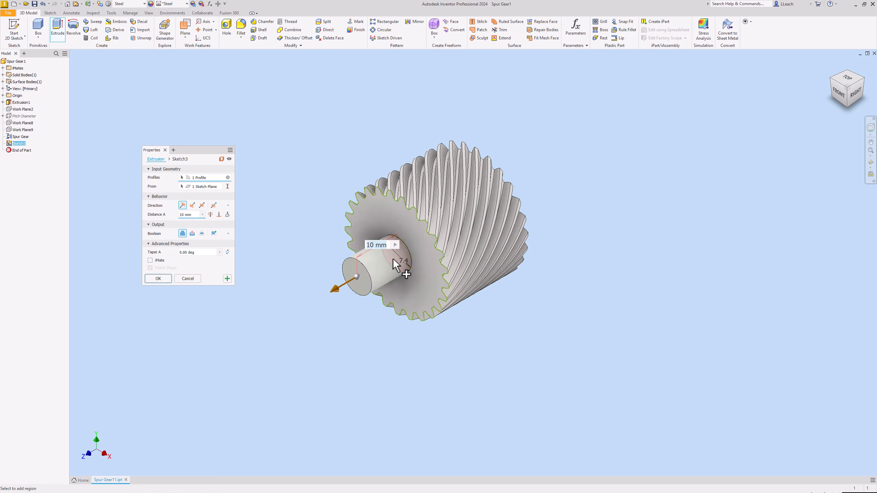
{"action": "left_click", "coordinate": [192, 233]}
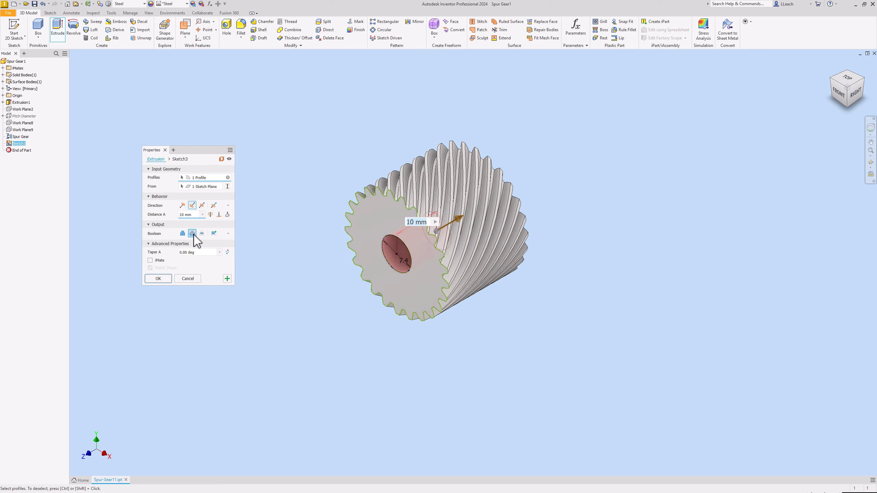
{"action": "left_click", "coordinate": [211, 214]}
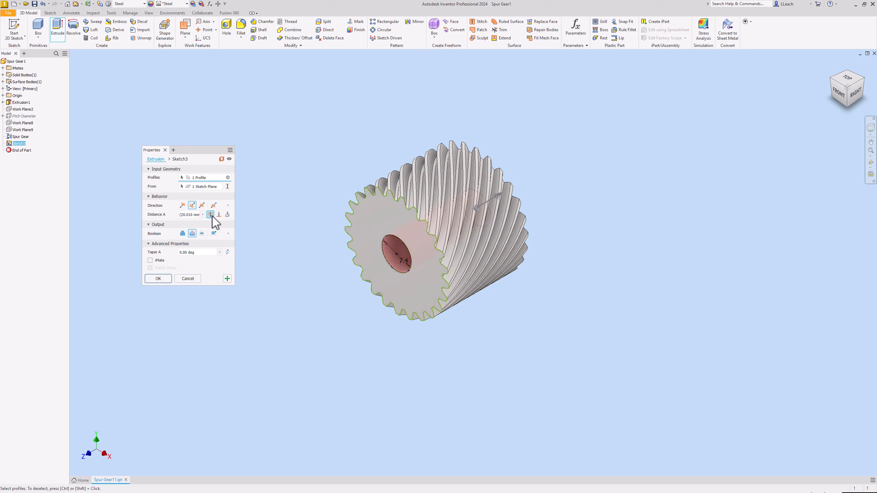
{"action": "left_click", "coordinate": [158, 279]}
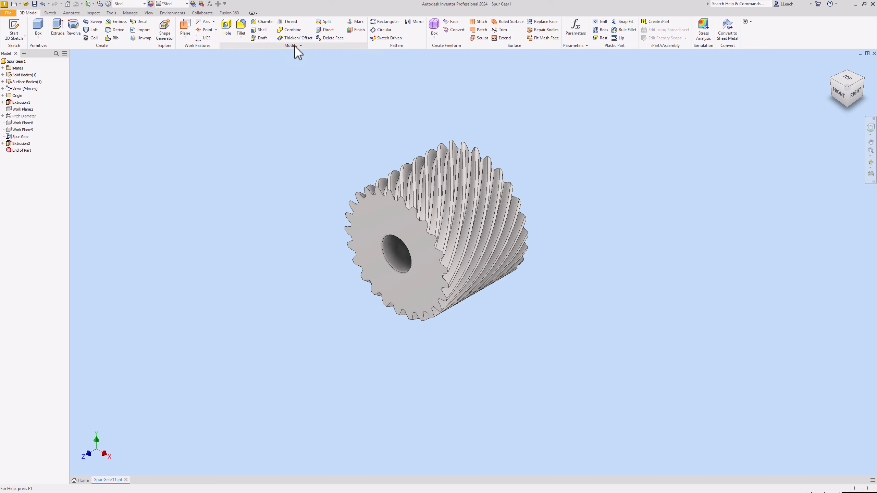
Chamfer the bore's circular edges on both end faces of the gear with a distance of 0.5 mm.
{"action": "left_click", "coordinate": [266, 22]}
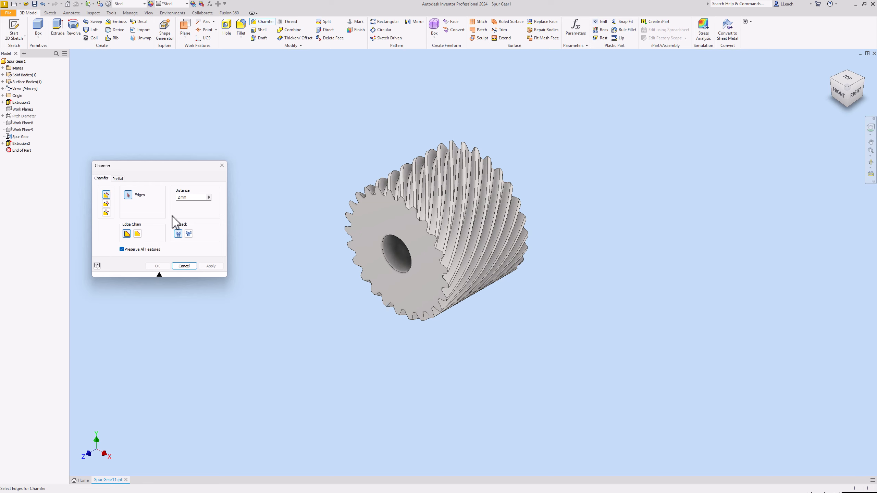
{"action": "double_click", "coordinate": [179, 199]}
{"action": "type", "text": ".5"}
{"action": "left_click", "coordinate": [386, 238]}
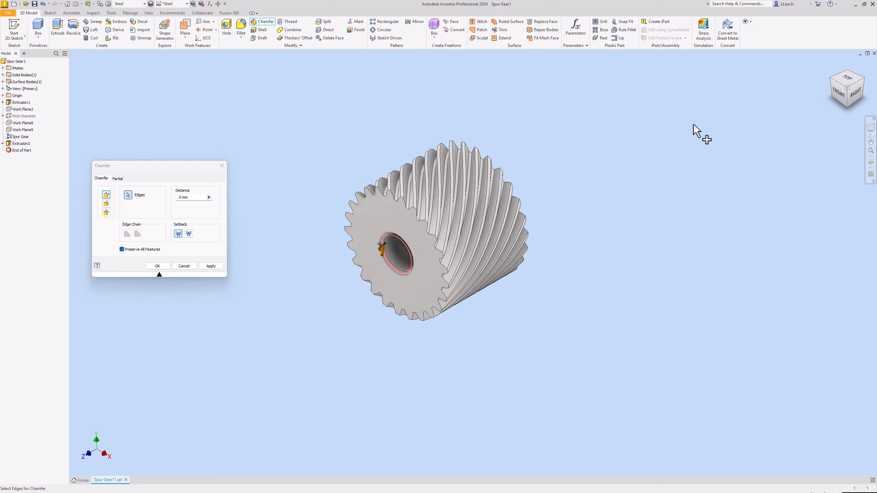
{"action": "left_click", "coordinate": [863, 81]}
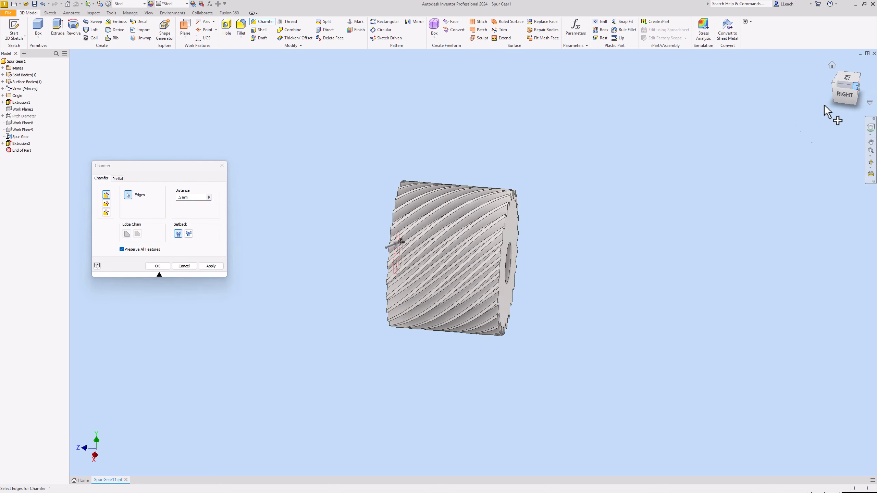
{"action": "left_click", "coordinate": [489, 283]}
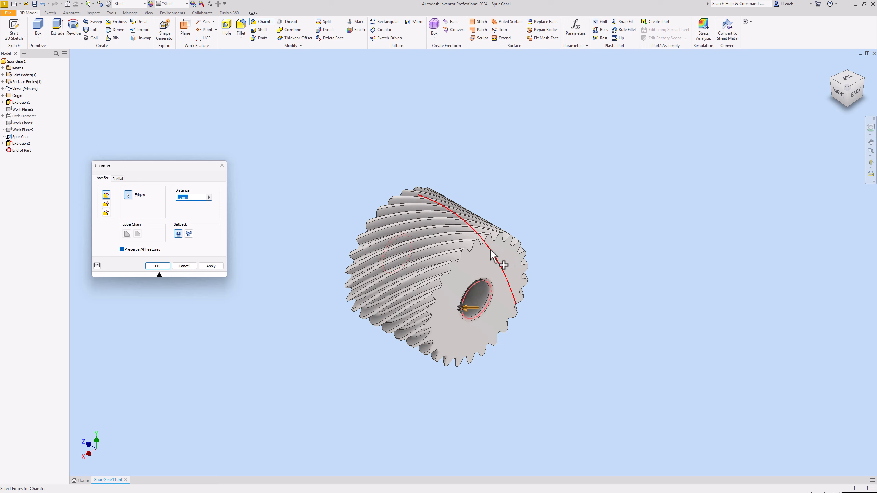
{"action": "left_click", "coordinate": [157, 266]}
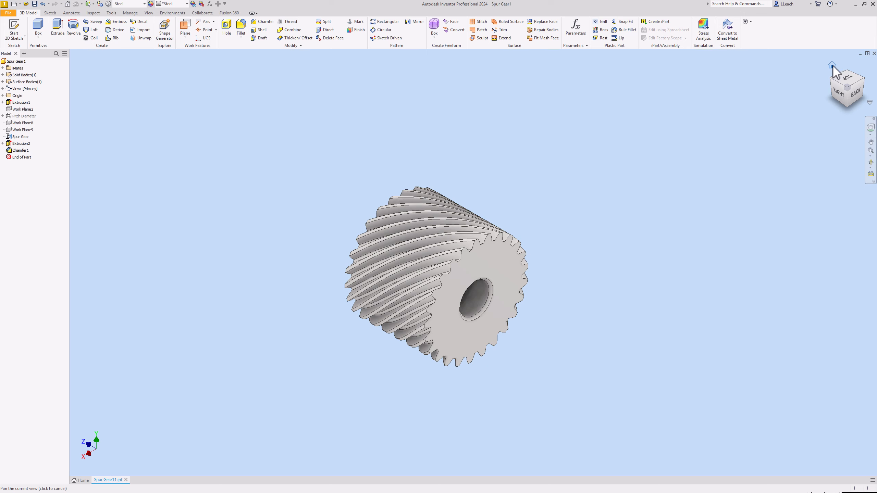
Start another 2D sketch on the gear's front end face around the chamfered bore.
{"action": "left_click", "coordinate": [833, 66]}
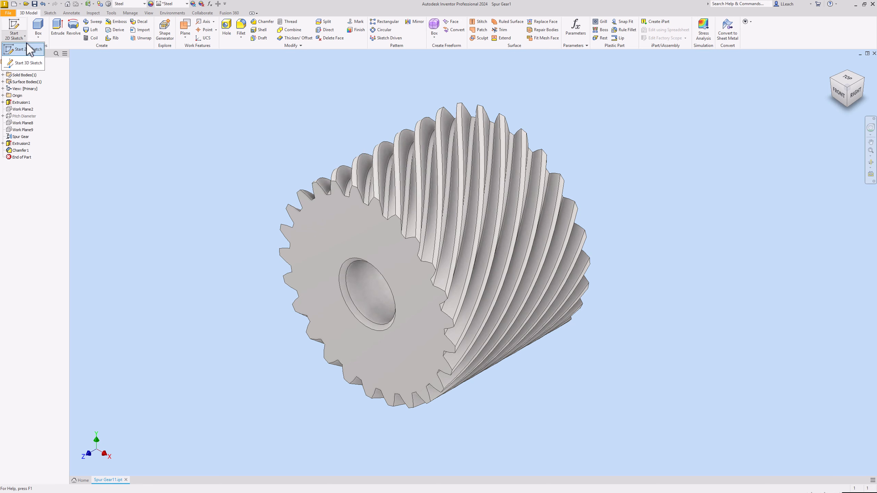
{"action": "left_click", "coordinate": [13, 31]}
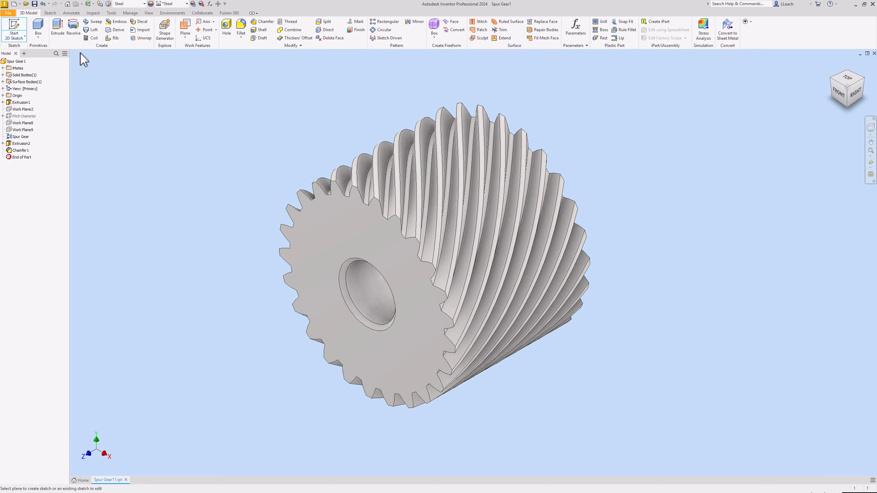
{"action": "left_click", "coordinate": [346, 229]}
{"action": "mouse_move", "coordinate": [419, 208]}
{"action": "middle_mouse_down"}
{"action": "mouse_move", "coordinate": [352, 194]}
{"action": "mouse_move", "coordinate": [330, 201]}
{"action": "middle_mouse_up"}
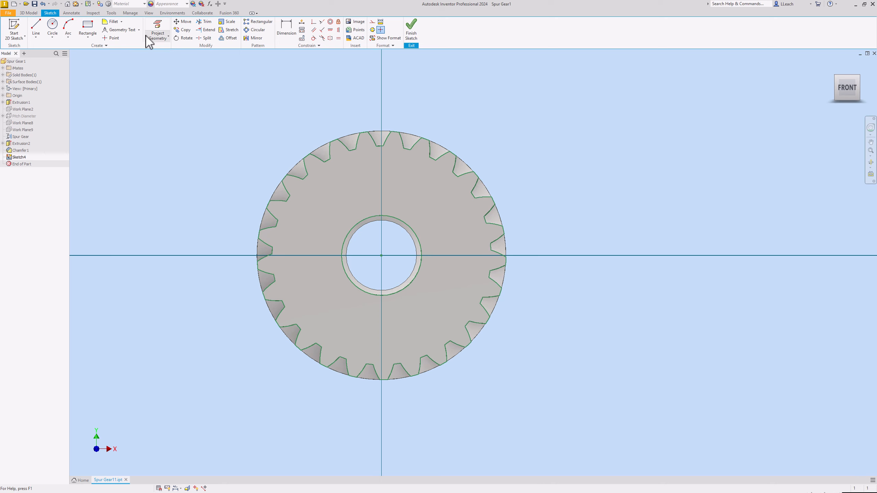
{"action": "left_click", "coordinate": [139, 30]}
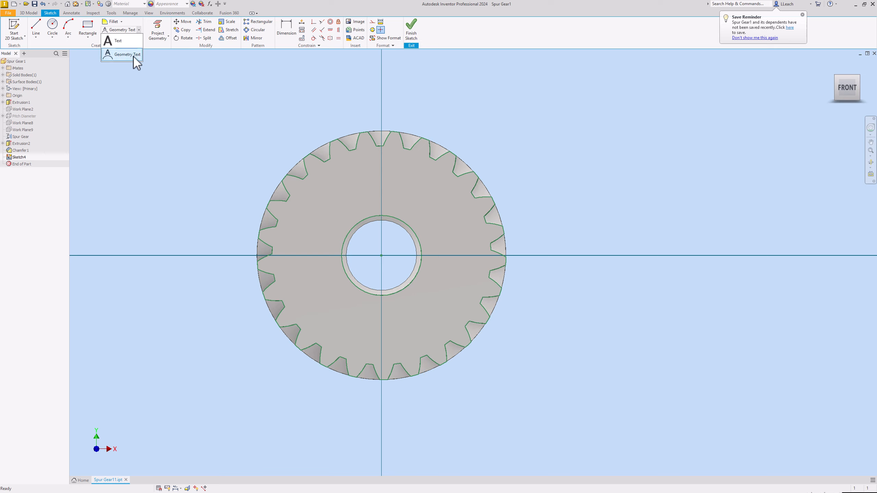
{"action": "left_click", "coordinate": [134, 55]}
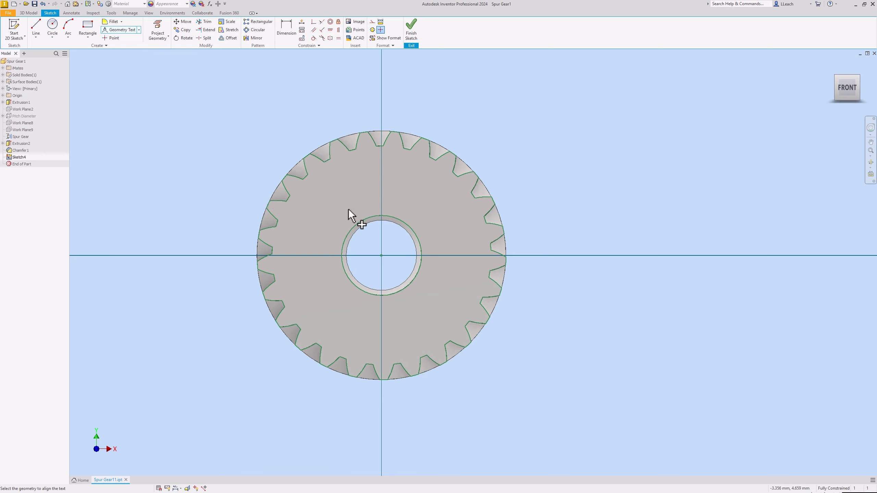
{"action": "right_click", "coordinate": [270, 123]}
{"action": "left_click", "coordinate": [298, 123]}
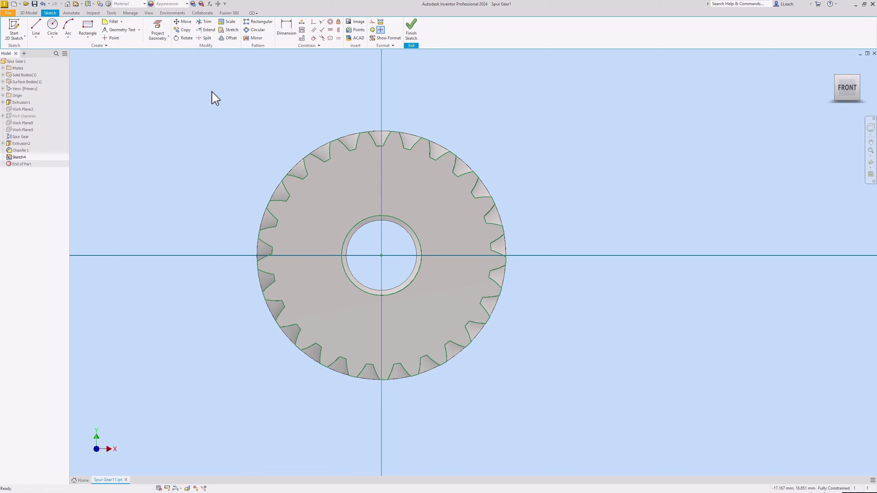
Draw a 12 mm diameter circle centred on the sketch origin around the bore and convert it to construction geometry.
{"action": "left_click", "coordinate": [52, 38]}
{"action": "left_click", "coordinate": [64, 50]}
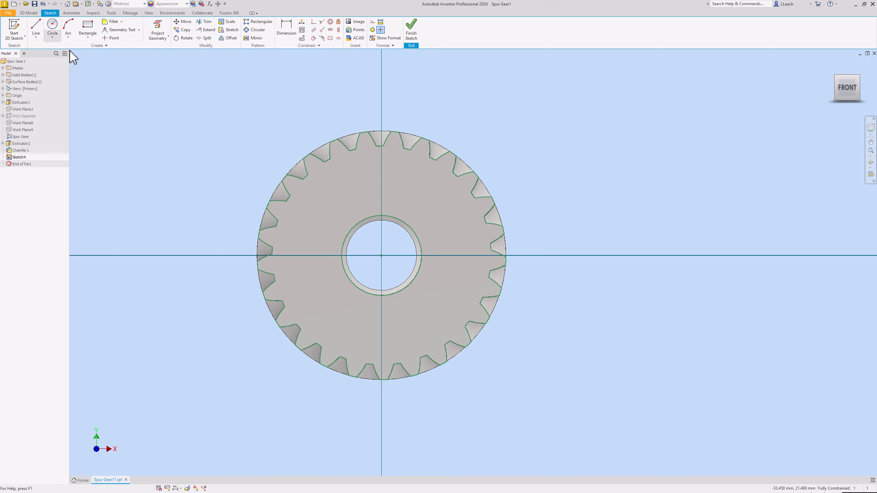
{"action": "left_click", "coordinate": [381, 255]}
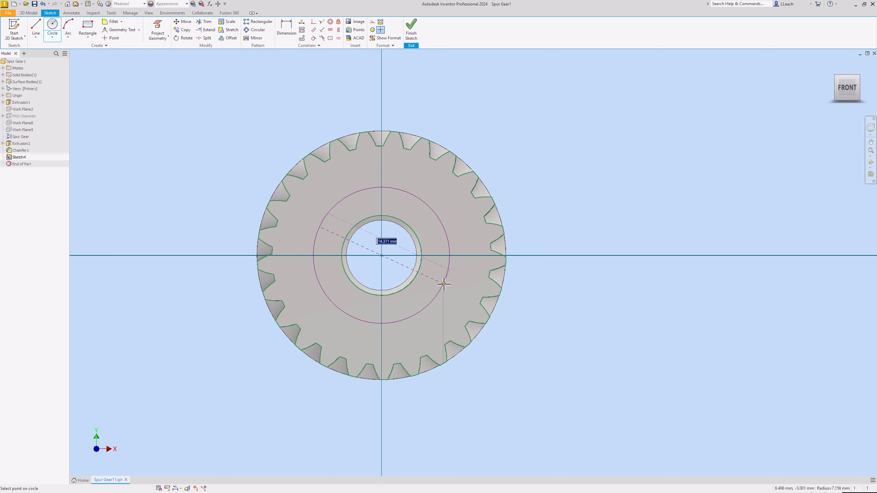
{"action": "type", "text": "12"}
{"action": "key", "text": "Return"}
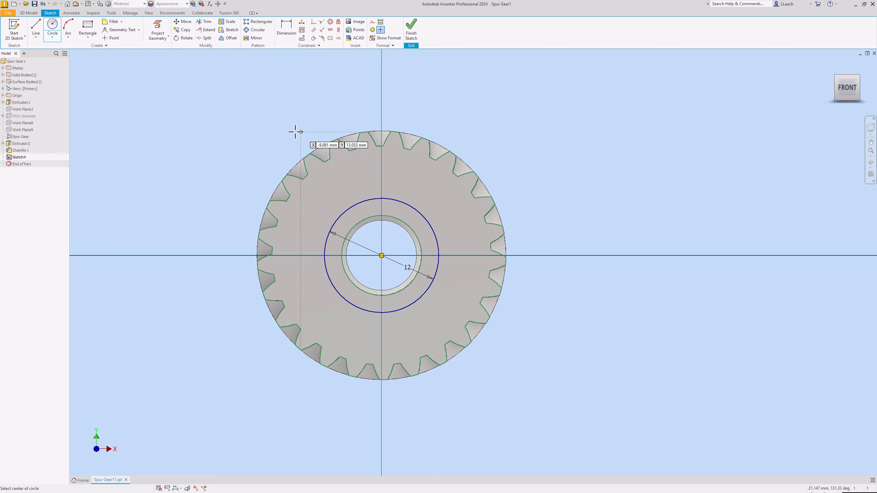
{"action": "right_click", "coordinate": [101, 76]}
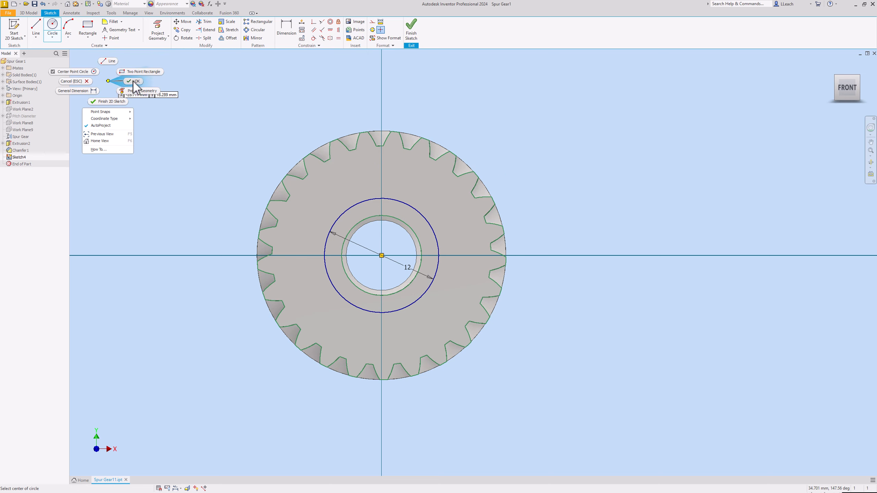
{"action": "left_click", "coordinate": [126, 87]}
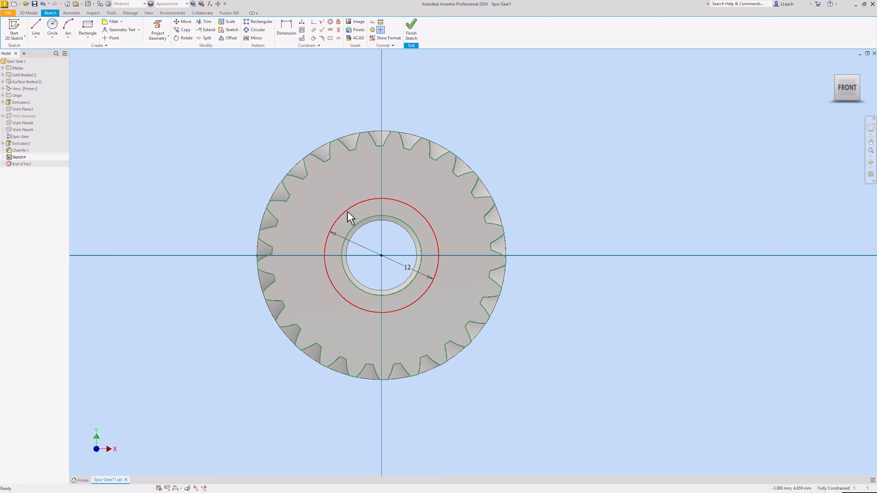
{"action": "left_click", "coordinate": [373, 22]}
{"action": "left_click", "coordinate": [342, 157]}
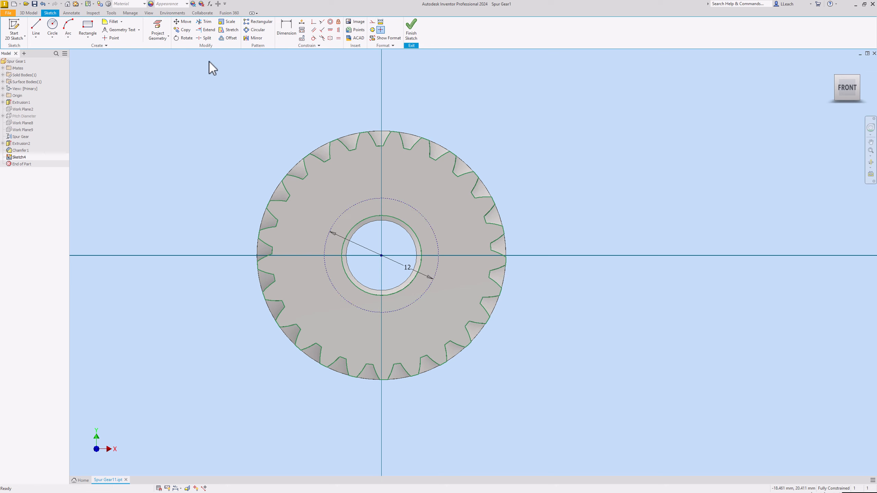
Add bold 3.81 mm Tahoma geometry text "LCL 2025" along the 12 mm construction circle and finish the sketch.
{"action": "left_click", "coordinate": [121, 30]}
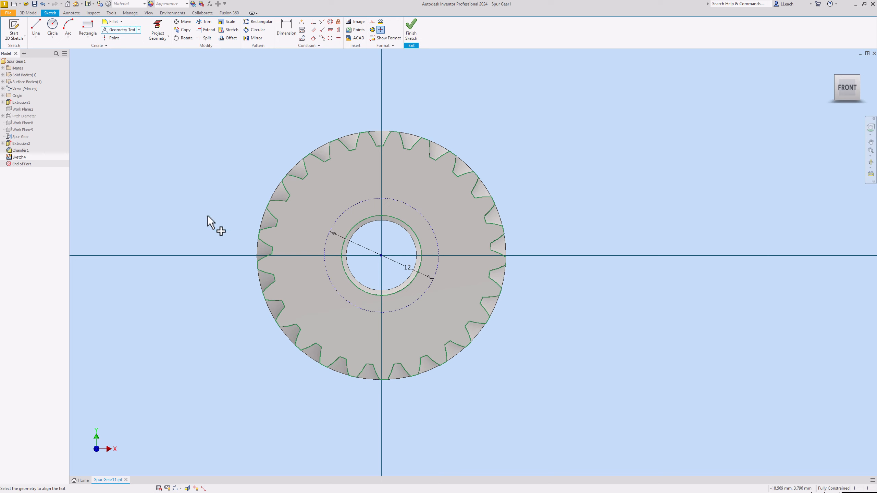
{"action": "left_click", "coordinate": [353, 204]}
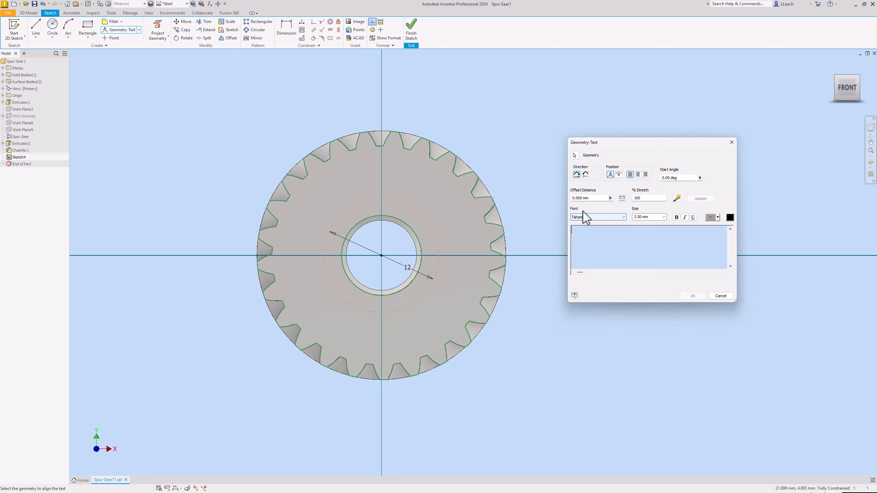
{"action": "left_click", "coordinate": [676, 217]}
{"action": "left_click", "coordinate": [648, 217]}
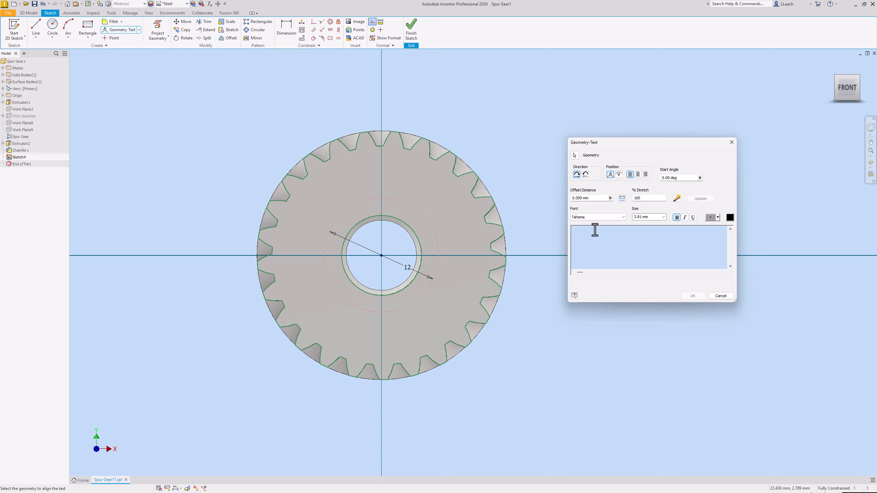
{"action": "type", "text": "CL     2025"}
{"action": "left_click", "coordinate": [691, 296]}
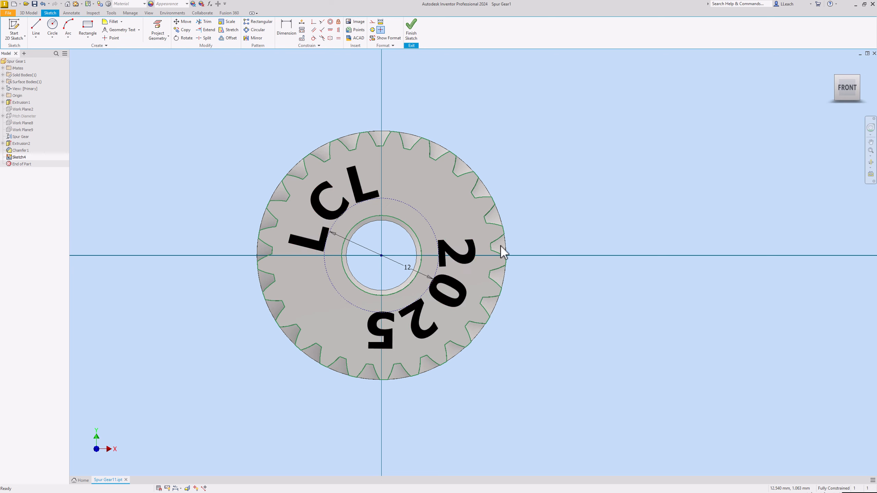
{"action": "left_click", "coordinate": [412, 34]}
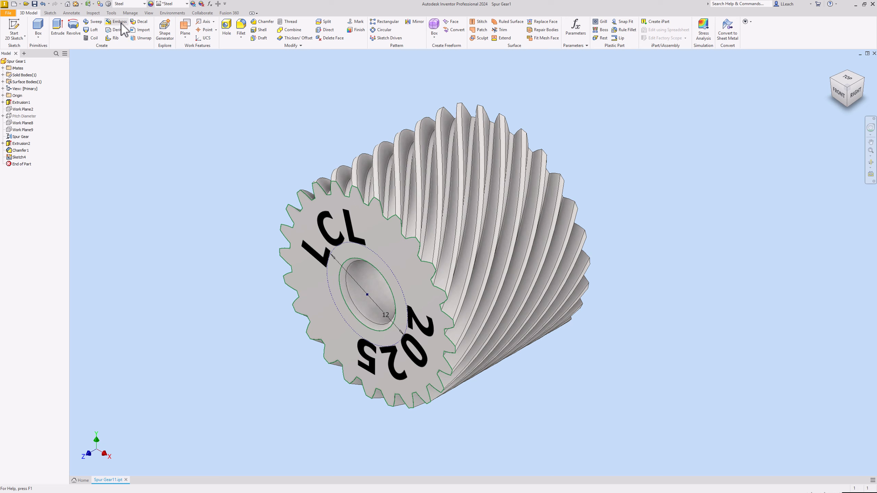
Engrave the circular text into the gear's end face with Emboss, directed into the body at 0.5 mm depth.
{"action": "left_click", "coordinate": [322, 227]}
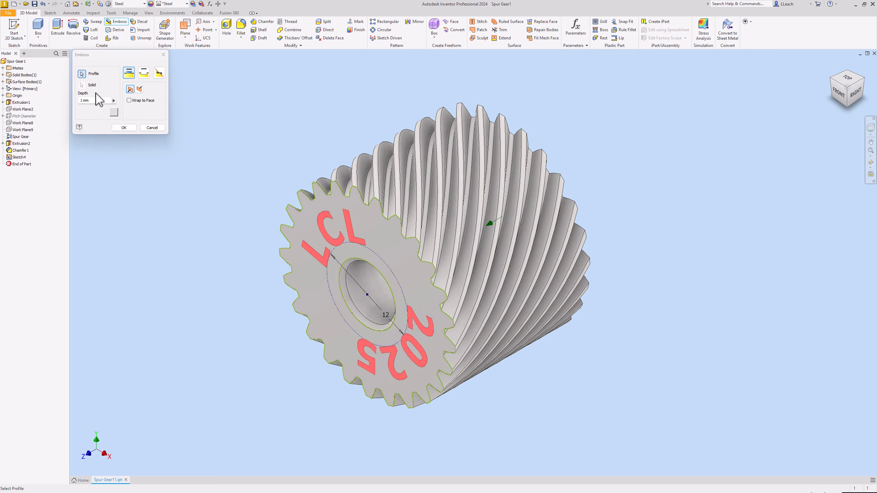
{"action": "left_click", "coordinate": [144, 73]}
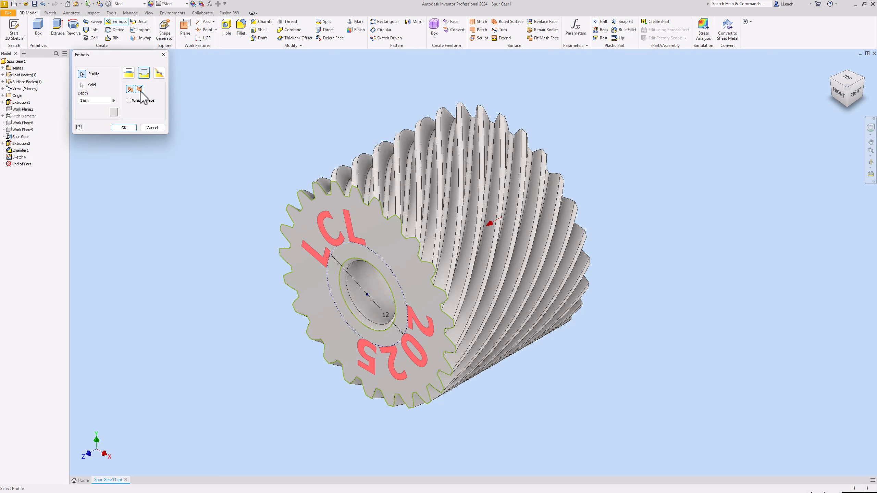
{"action": "left_click", "coordinate": [139, 89]}
{"action": "left_click", "coordinate": [89, 101]}
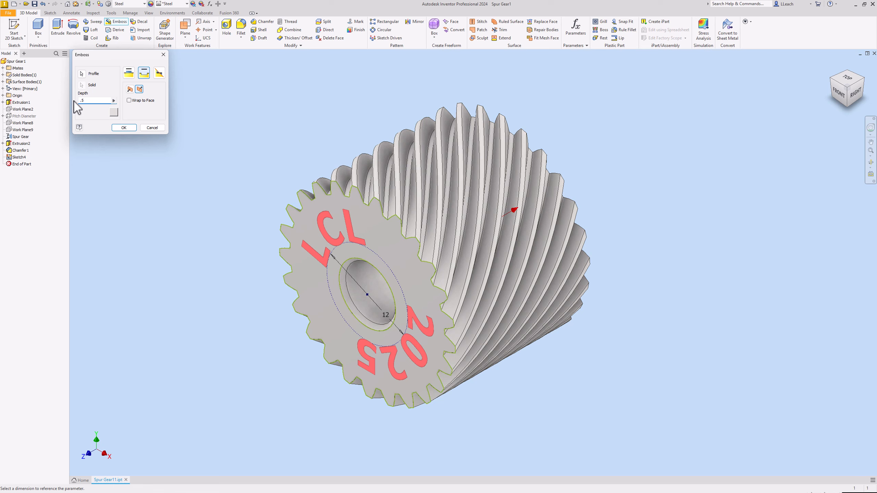
{"action": "left_click", "coordinate": [123, 129]}
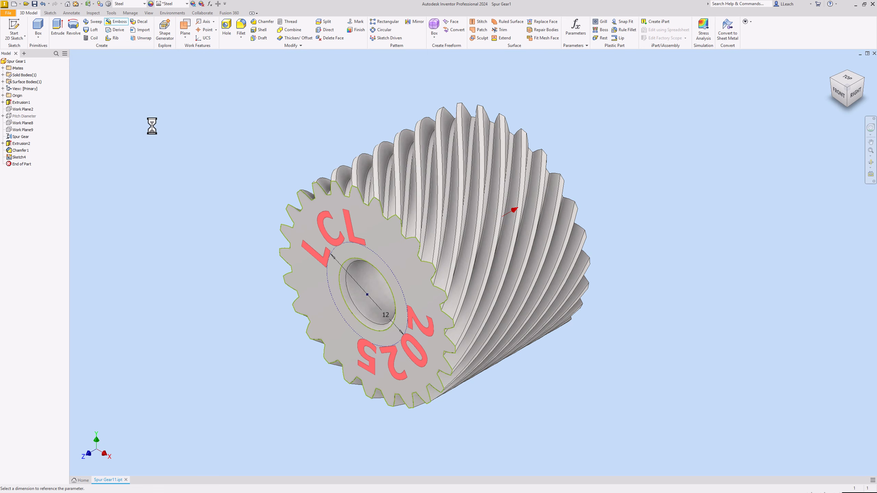
Examine the engraved text on the gear's end face in the front view and in the isometric view.
{"action": "middle_click_drag", "start_coordinate": [252, 223], "coordinate": [237, 208]}
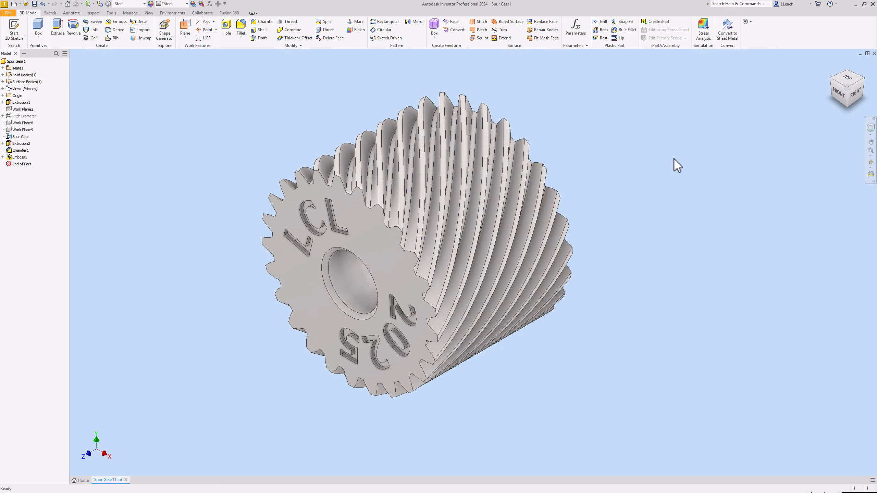
{"action": "left_click", "coordinate": [838, 94]}
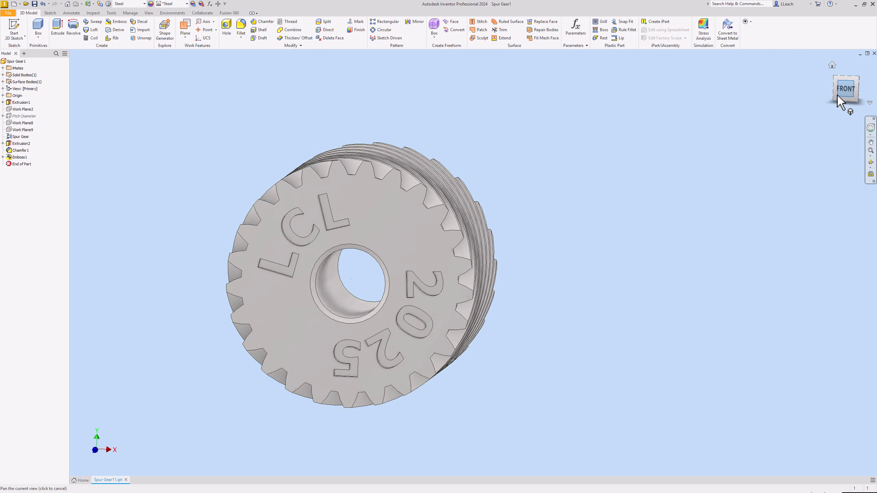
{"action": "left_click", "coordinate": [858, 78]}
{"action": "mouse_move", "coordinate": [564, 143]}
{"action": "middle_mouse_down"}
{"action": "mouse_move", "coordinate": [522, 154]}
{"action": "mouse_move", "coordinate": [518, 134]}
{"action": "mouse_move", "coordinate": [550, 138]}
{"action": "mouse_move", "coordinate": [554, 126]}
{"action": "mouse_move", "coordinate": [553, 133]}
{"action": "middle_mouse_up"}
{"action": "scroll", "coordinate": [513, 141], "scroll_direction": "up", "scroll_amount": 5}
{"action": "scroll", "coordinate": [524, 148], "scroll_direction": "down", "scroll_amount": 4}
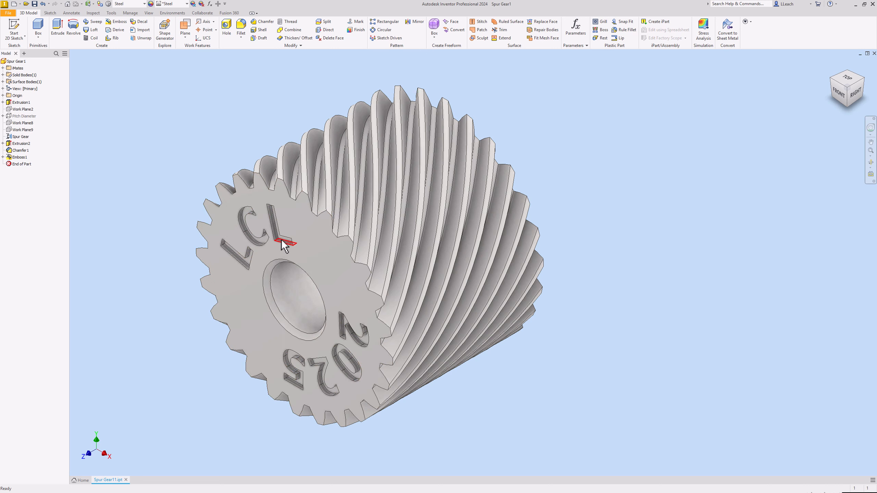
{"action": "left_click", "coordinate": [187, 4]}
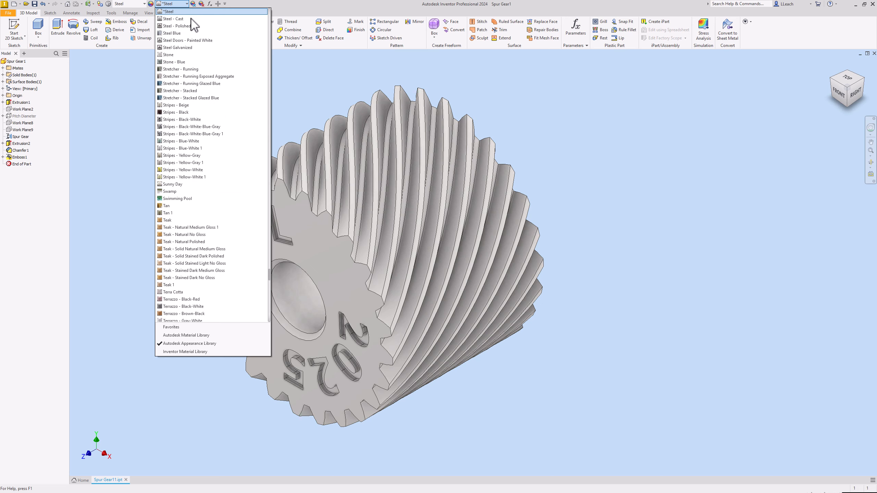
{"action": "scroll", "coordinate": [221, 193], "scroll_direction": "up", "scroll_amount": 6}
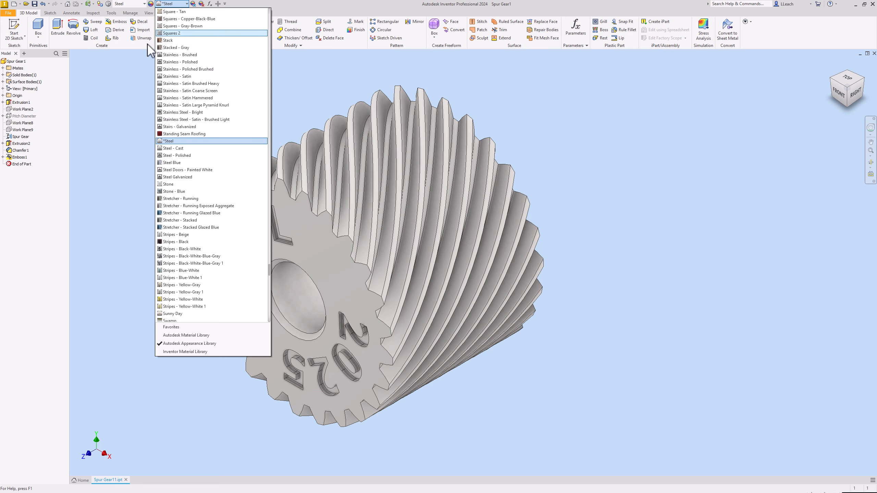
{"action": "left_click", "coordinate": [140, 107]}
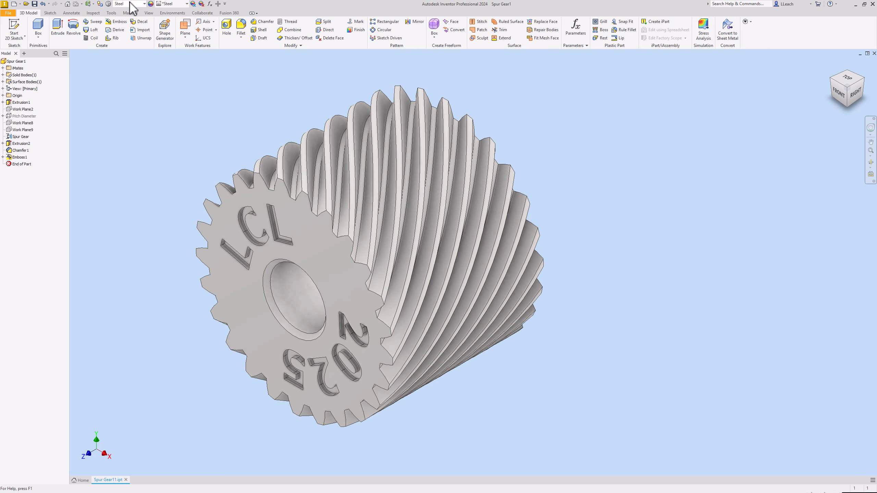
{"action": "left_click", "coordinate": [145, 4]}
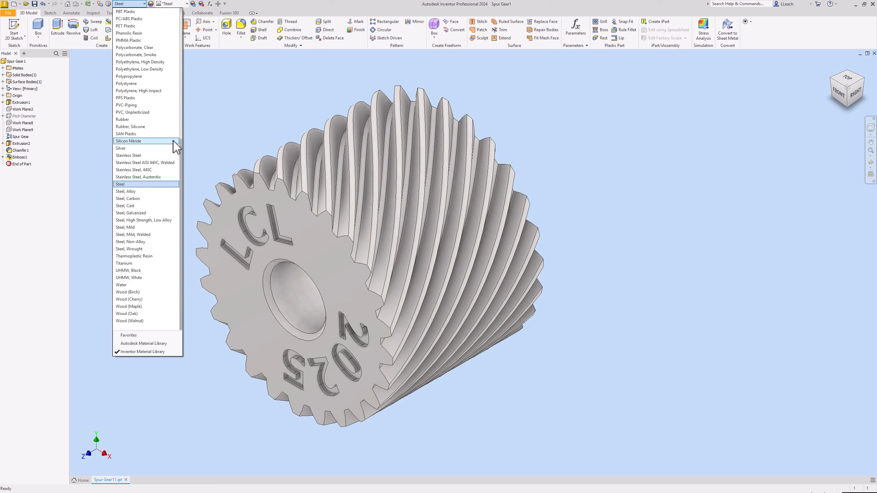
{"action": "left_click", "coordinate": [183, 5]}
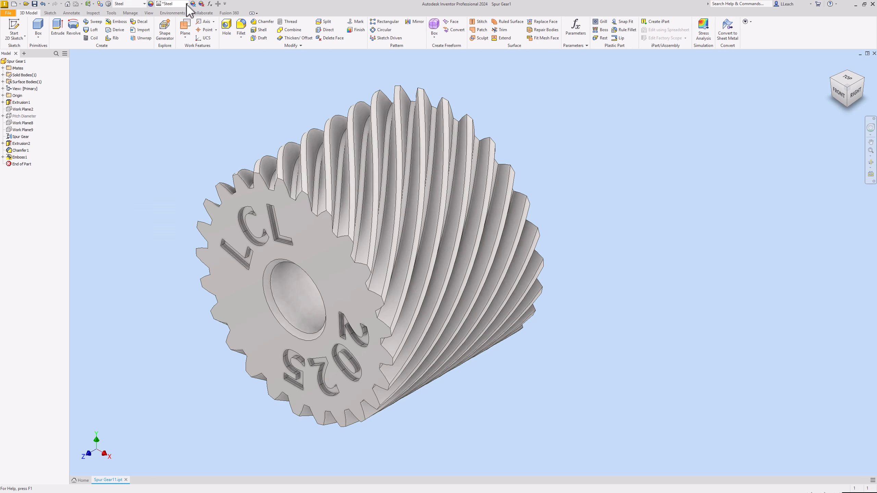
Apply the Chrome - Polished Blue appearance from the Autodesk Appearance Library to the whole gear.
{"action": "left_click", "coordinate": [187, 4]}
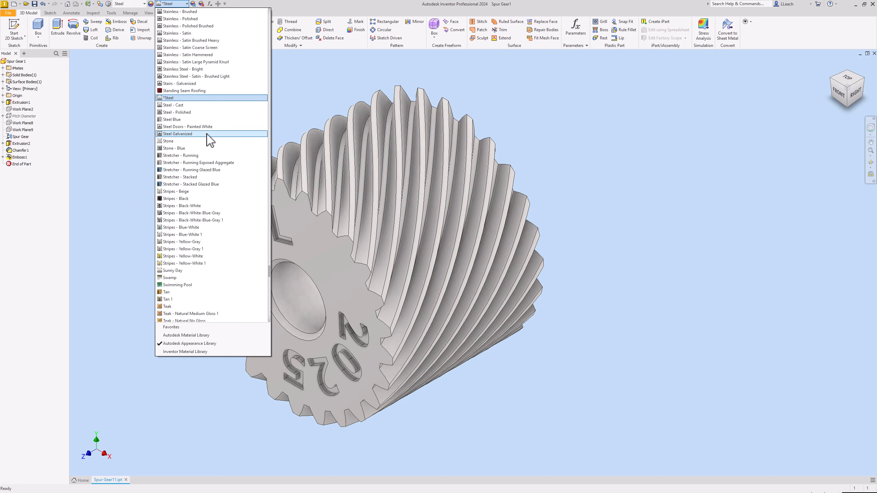
{"action": "scroll", "coordinate": [209, 150], "scroll_direction": "down", "scroll_amount": 3}
{"action": "scroll", "coordinate": [205, 181], "scroll_direction": "up", "scroll_amount": 3}
{"action": "scroll", "coordinate": [211, 178], "scroll_direction": "up", "scroll_amount": 3}
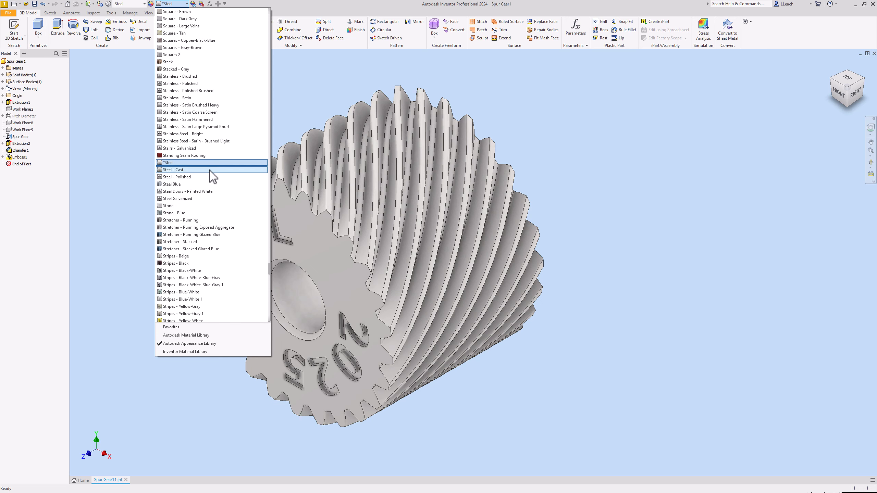
{"action": "scroll", "coordinate": [209, 169], "scroll_direction": "up", "scroll_amount": 12}
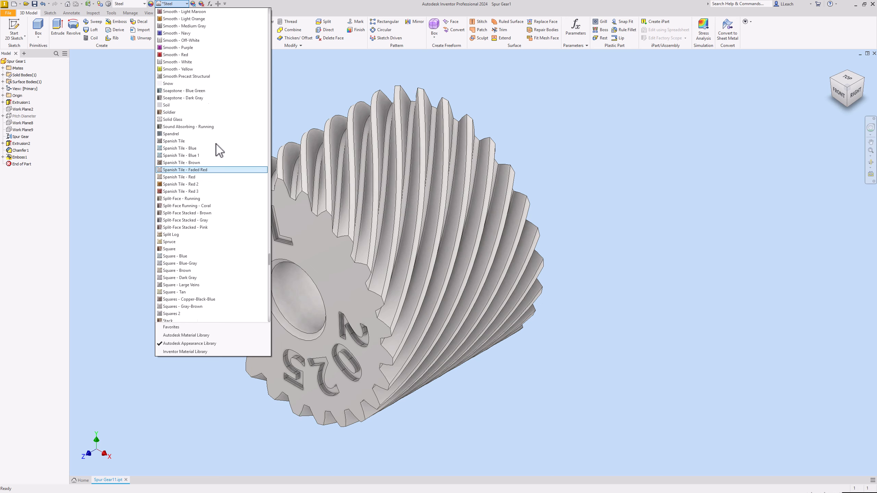
{"action": "scroll", "coordinate": [216, 143], "scroll_direction": "up", "scroll_amount": 11}
{"action": "scroll", "coordinate": [223, 136], "scroll_direction": "up", "scroll_amount": 3}
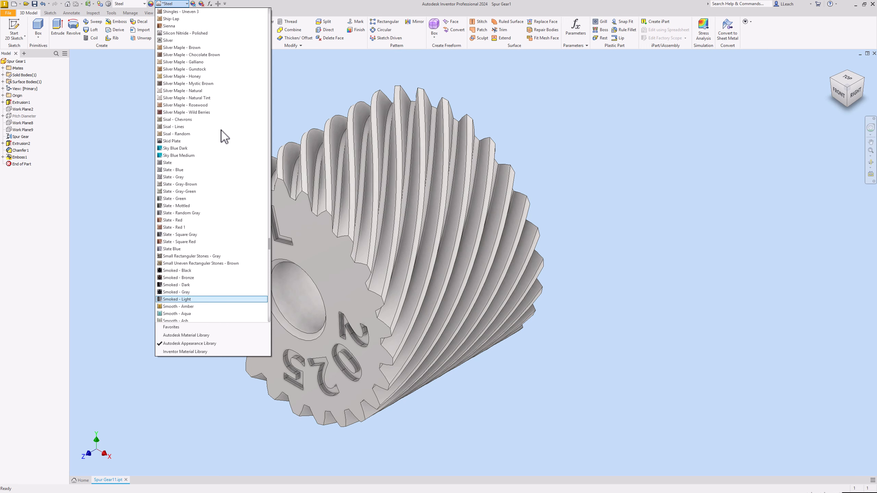
{"action": "scroll", "coordinate": [224, 137], "scroll_direction": "up", "scroll_amount": 15}
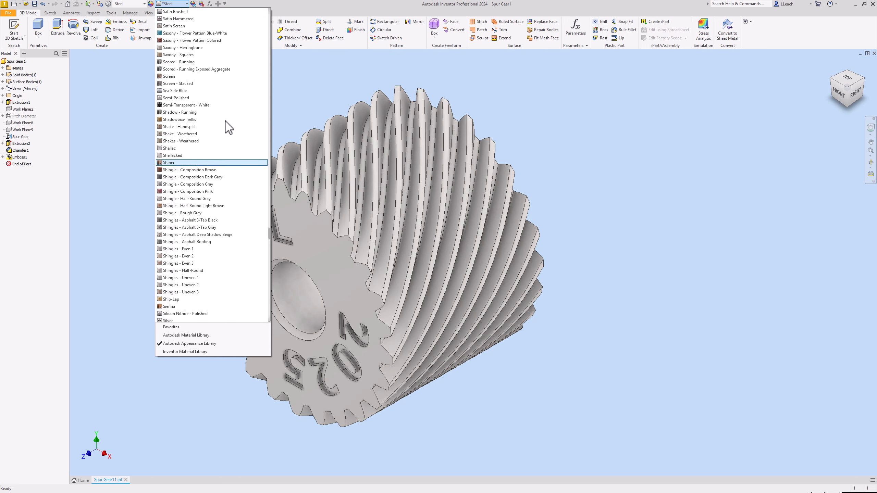
{"action": "scroll", "coordinate": [227, 130], "scroll_direction": "up", "scroll_amount": 3}
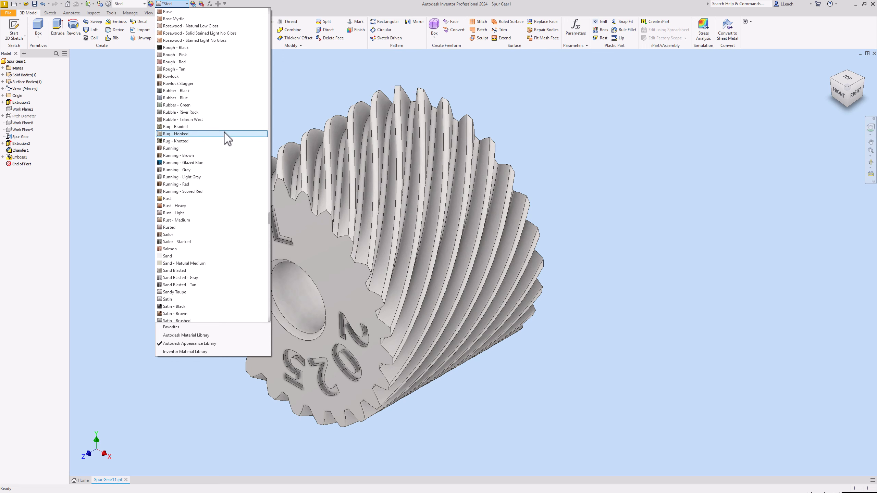
{"action": "scroll", "coordinate": [224, 132], "scroll_direction": "up", "scroll_amount": 10}
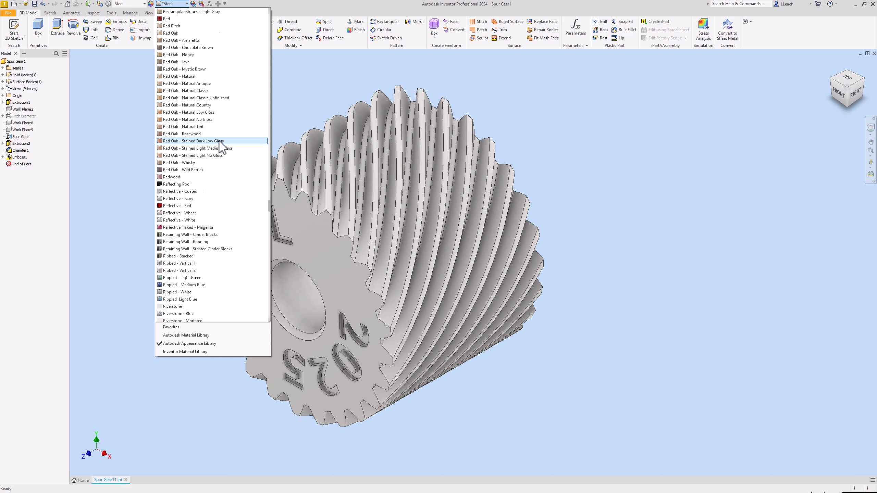
{"action": "scroll", "coordinate": [221, 135], "scroll_direction": "up", "scroll_amount": 14}
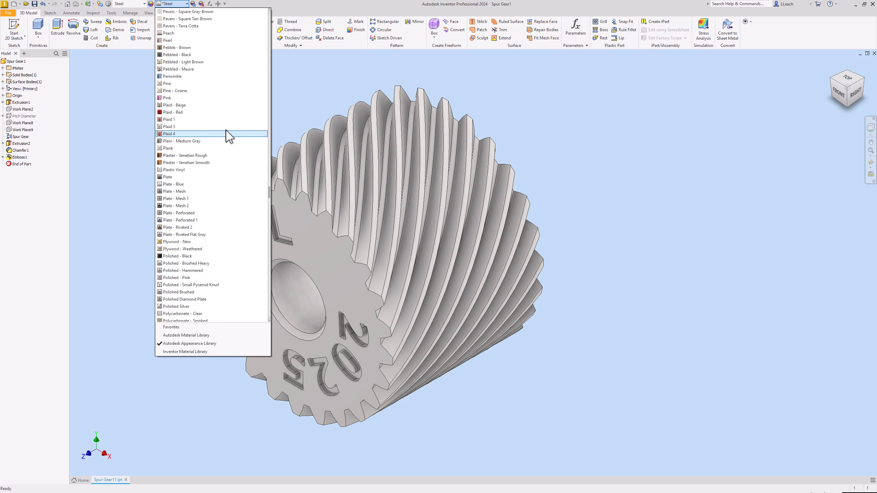
{"action": "scroll", "coordinate": [229, 138], "scroll_direction": "up", "scroll_amount": 5}
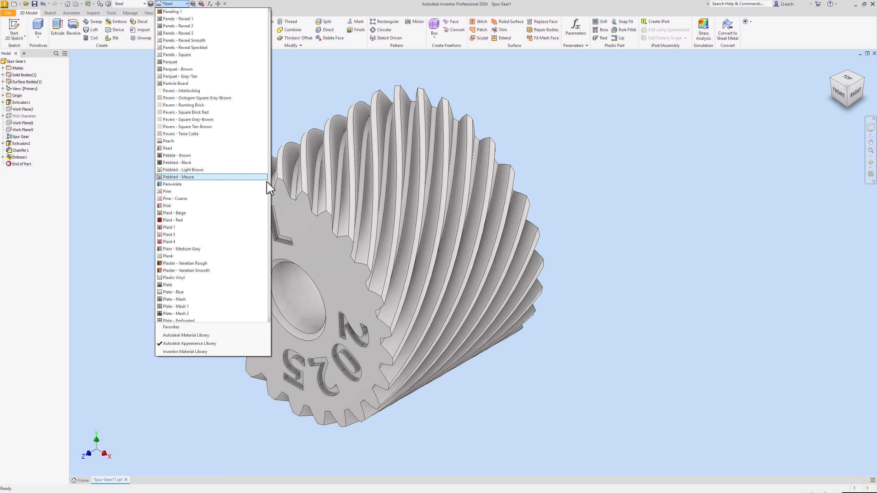
{"action": "left_click_drag", "start_coordinate": [270, 187], "coordinate": [261, 66]}
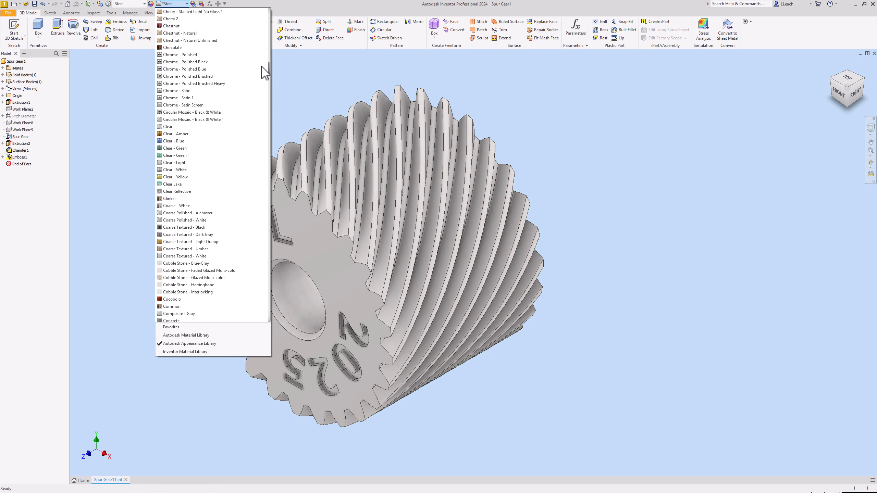
{"action": "left_click", "coordinate": [200, 70]}
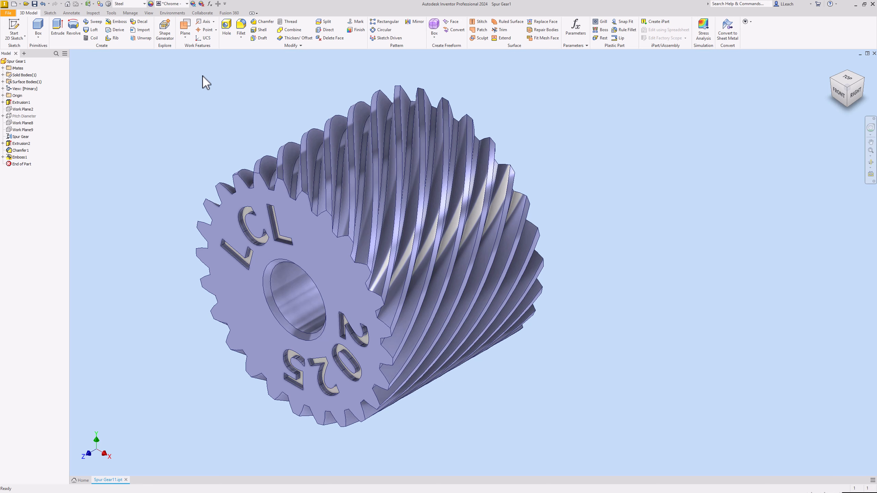
{"action": "mouse_move", "coordinate": [312, 209]}
{"action": "middle_mouse_down"}
{"action": "mouse_move", "coordinate": [358, 189]}
{"action": "mouse_move", "coordinate": [302, 210]}
{"action": "middle_mouse_up"}
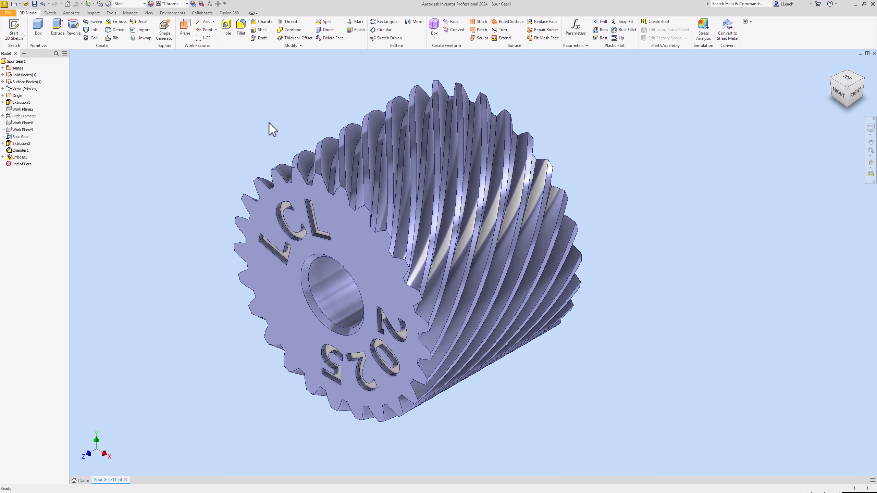
Select the gear with all its faces, including the engraved text, and apply the Chrome - Polished Blue appearance.
{"action": "left_click_drag", "start_coordinate": [194, 68], "coordinate": [645, 443]}
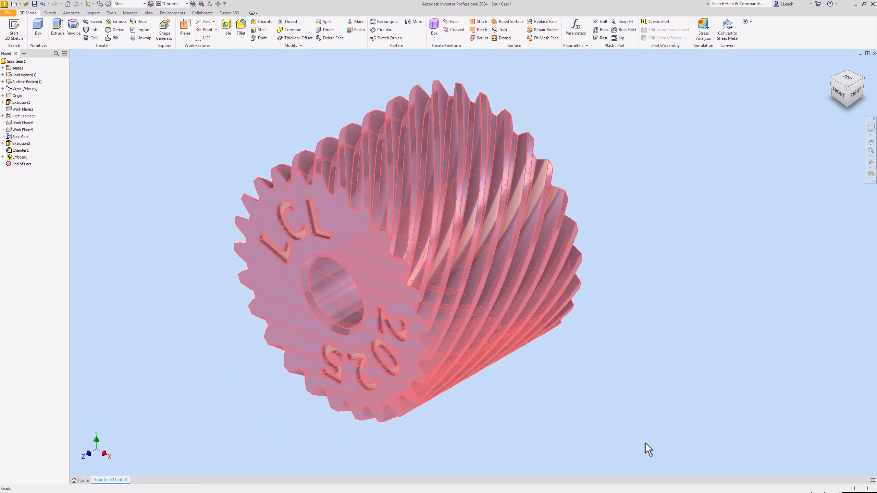
{"action": "left_click", "coordinate": [187, 4]}
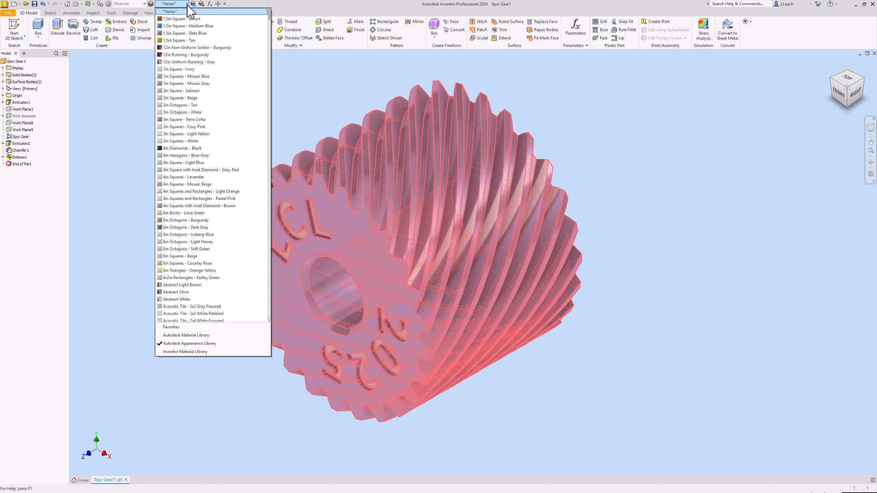
{"action": "scroll", "coordinate": [212, 93], "scroll_direction": "down", "scroll_amount": 1}
{"action": "scroll", "coordinate": [214, 98], "scroll_direction": "down", "scroll_amount": 15}
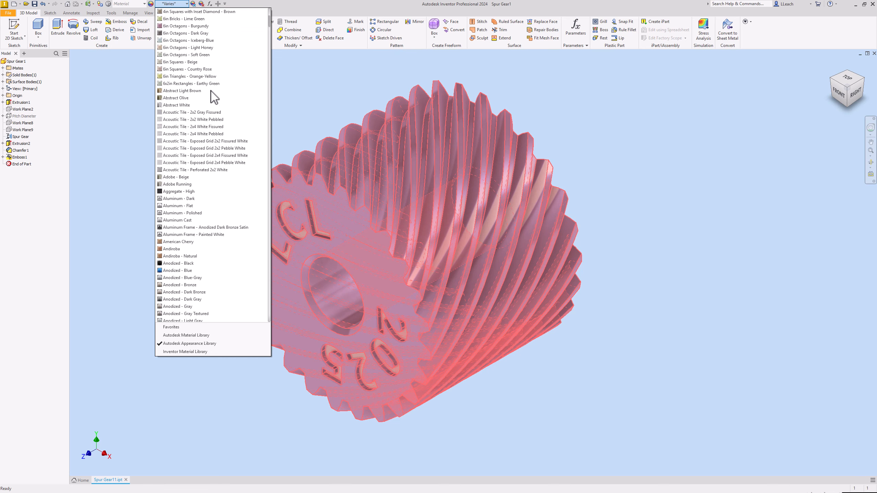
{"action": "scroll", "coordinate": [212, 93], "scroll_direction": "down", "scroll_amount": 20}
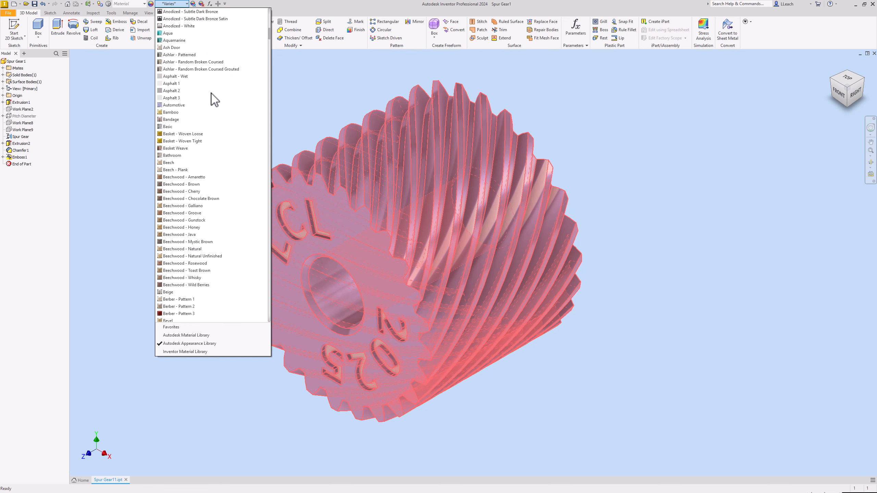
{"action": "scroll", "coordinate": [213, 98], "scroll_direction": "down", "scroll_amount": 14}
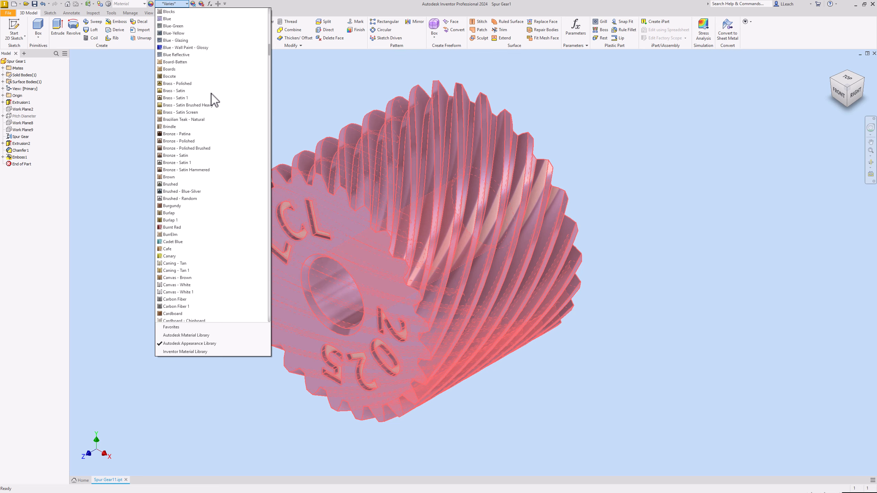
{"action": "scroll", "coordinate": [220, 141], "scroll_direction": "down", "scroll_amount": 2}
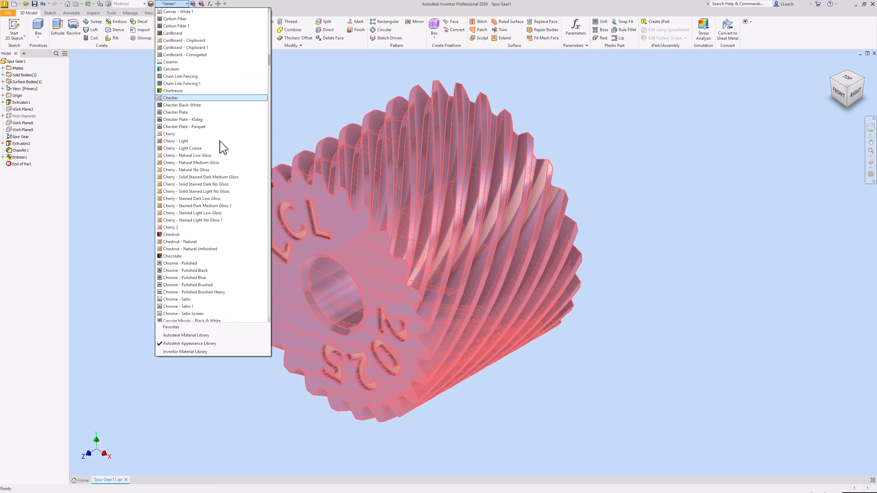
{"action": "left_click", "coordinate": [220, 141]}
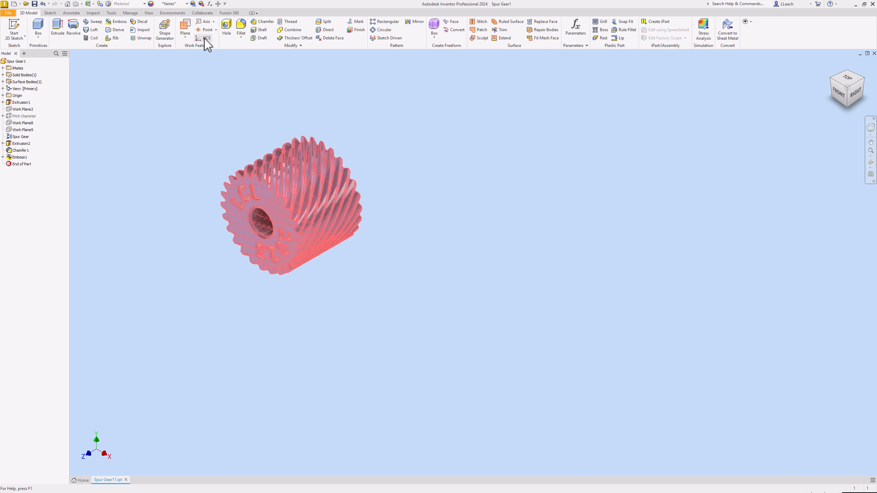
{"action": "left_click", "coordinate": [186, 4]}
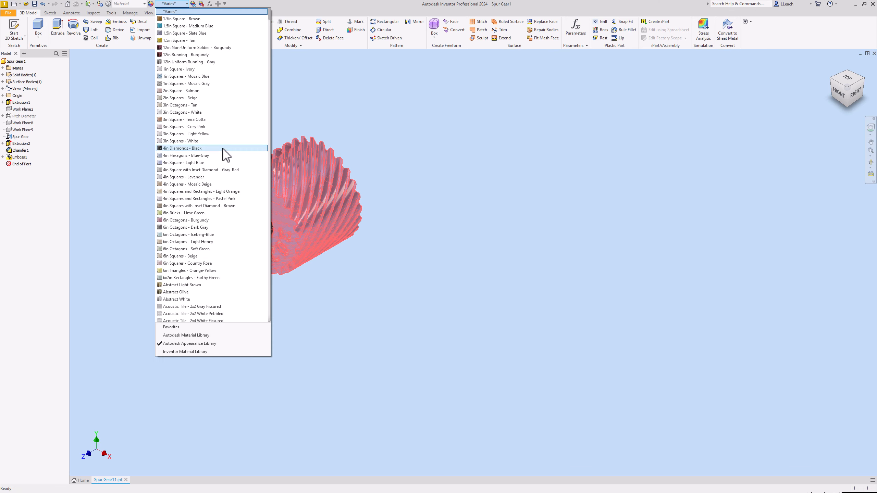
{"action": "scroll", "coordinate": [221, 149], "scroll_direction": "down", "scroll_amount": 20}
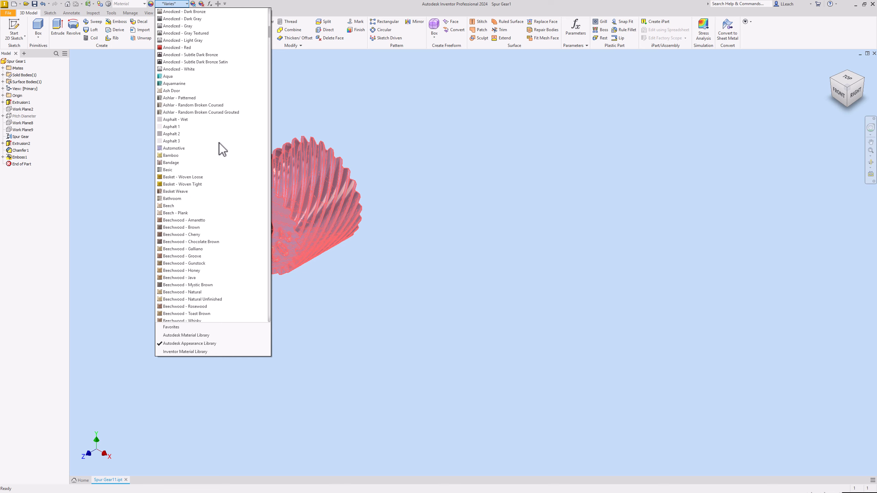
{"action": "scroll", "coordinate": [221, 149], "scroll_direction": "down", "scroll_amount": 20}
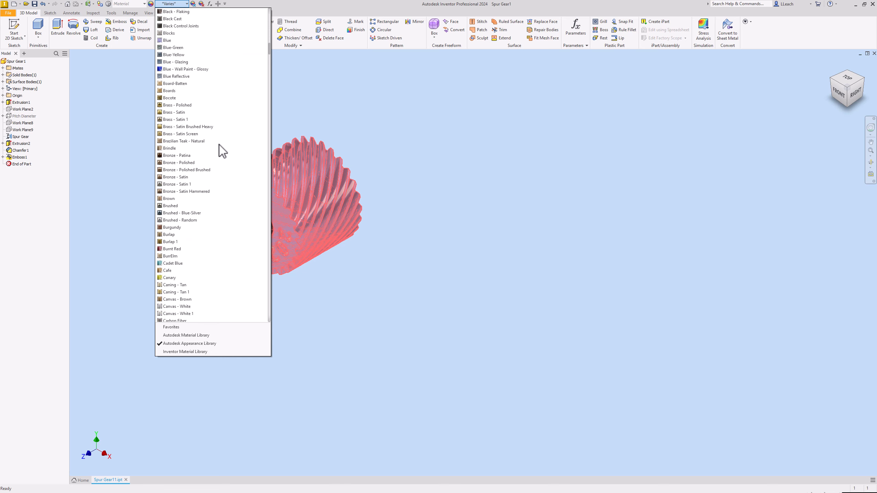
{"action": "scroll", "coordinate": [221, 150], "scroll_direction": "down", "scroll_amount": 10}
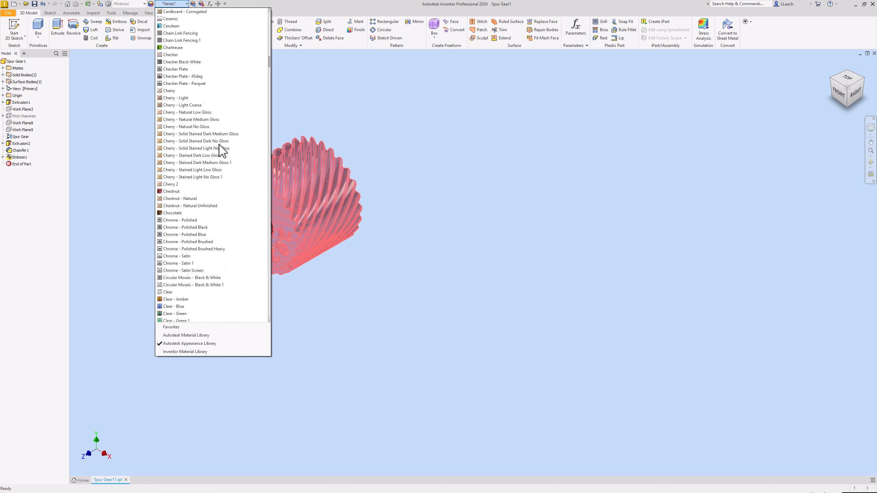
{"action": "left_click", "coordinate": [198, 234]}
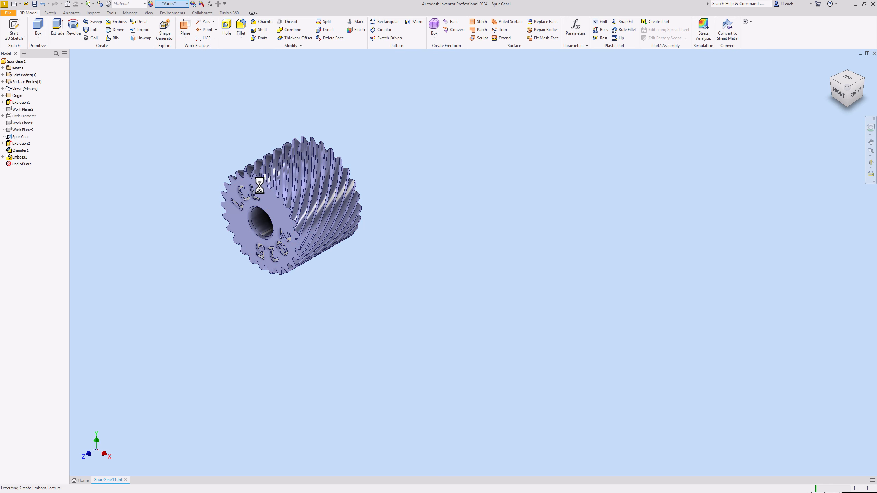
Switch the gear's display to Perspective projection.
{"action": "scroll", "coordinate": [260, 185], "scroll_direction": "up", "scroll_amount": 5}
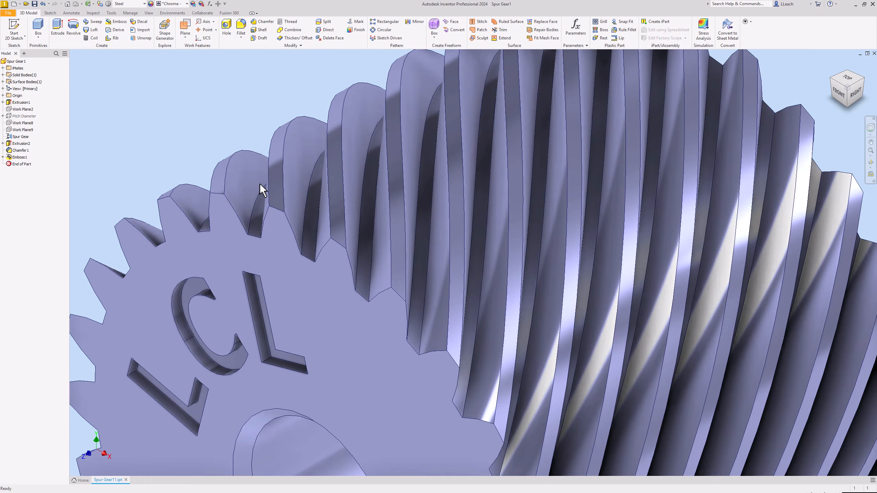
{"action": "scroll", "coordinate": [260, 186], "scroll_direction": "down", "scroll_amount": 3}
{"action": "middle_click_drag", "start_coordinate": [271, 180], "coordinate": [288, 176]}
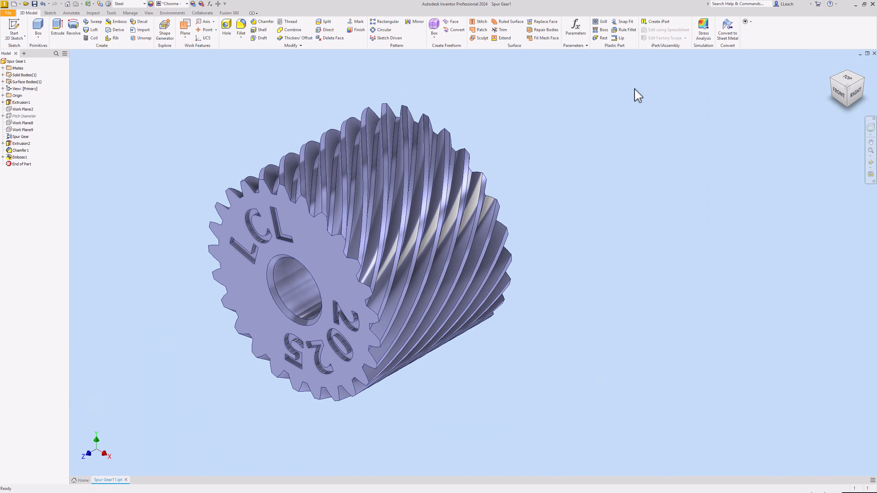
{"action": "left_click", "coordinate": [832, 65]}
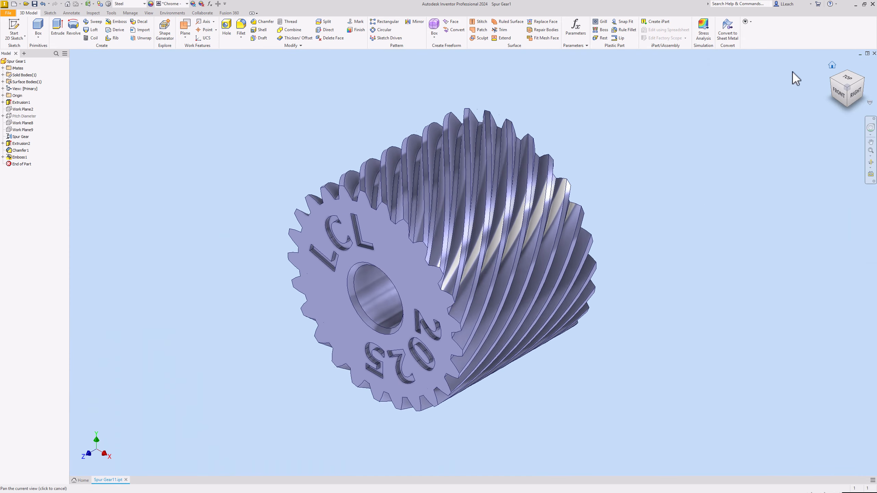
{"action": "left_click", "coordinate": [149, 13]}
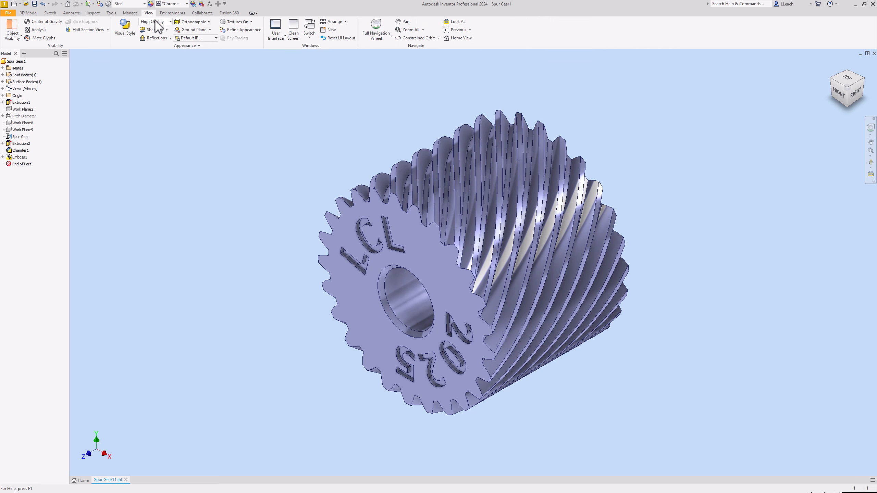
{"action": "left_click", "coordinate": [203, 23]}
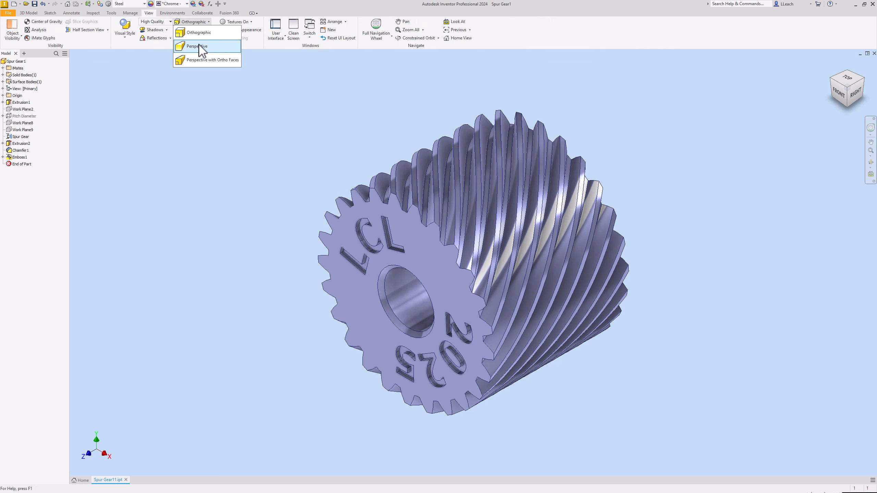
{"action": "left_click", "coordinate": [201, 42]}
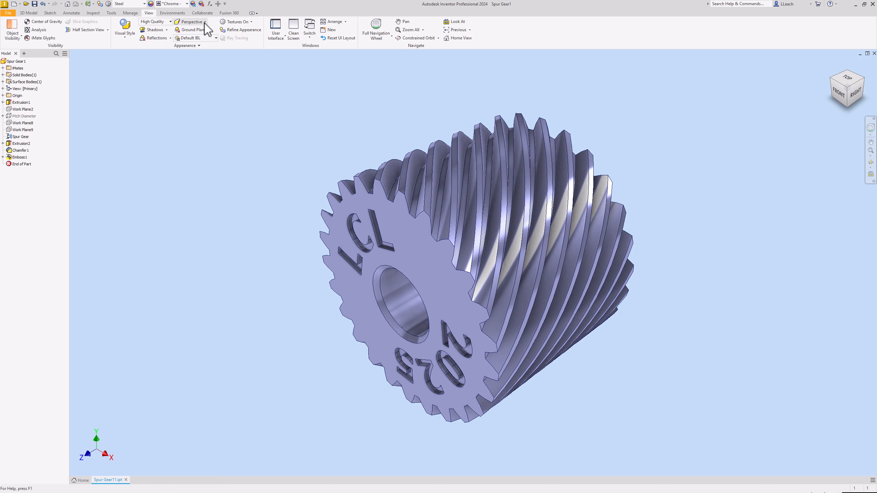
Return the gear's display to Orthographic projection.
{"action": "left_click", "coordinate": [192, 22]}
{"action": "left_click", "coordinate": [202, 33]}
{"action": "middle_click_drag", "start_coordinate": [290, 112], "coordinate": [288, 129]}
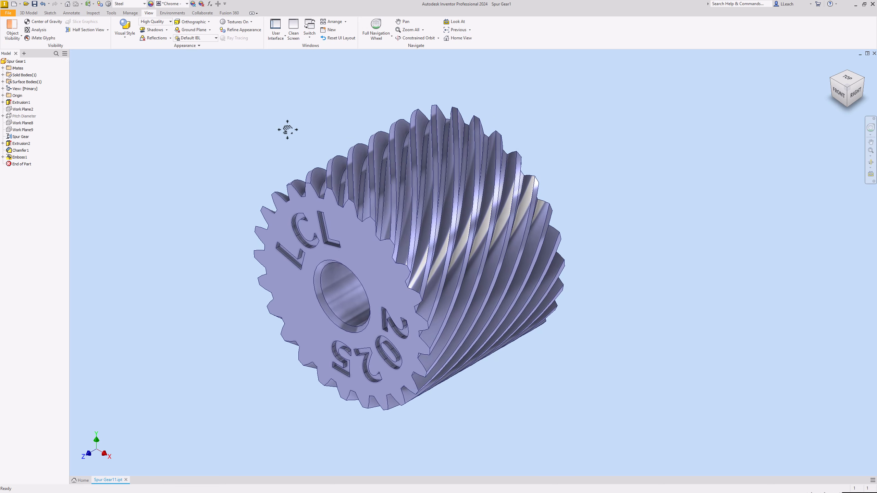